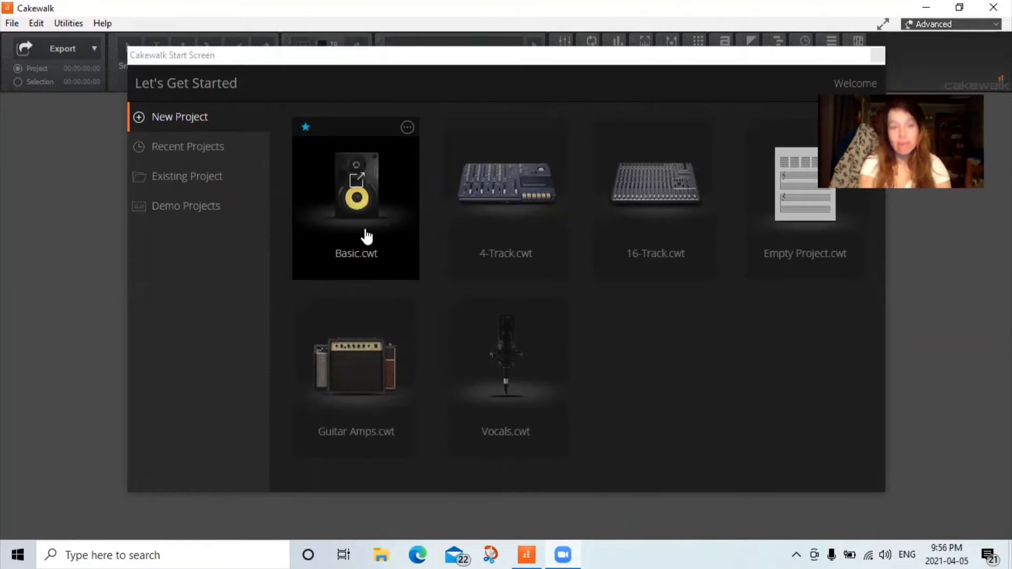
- Create a new project from the Basic.cwt template, giving empty Audio and MIDI tracks
left_click(367, 237)
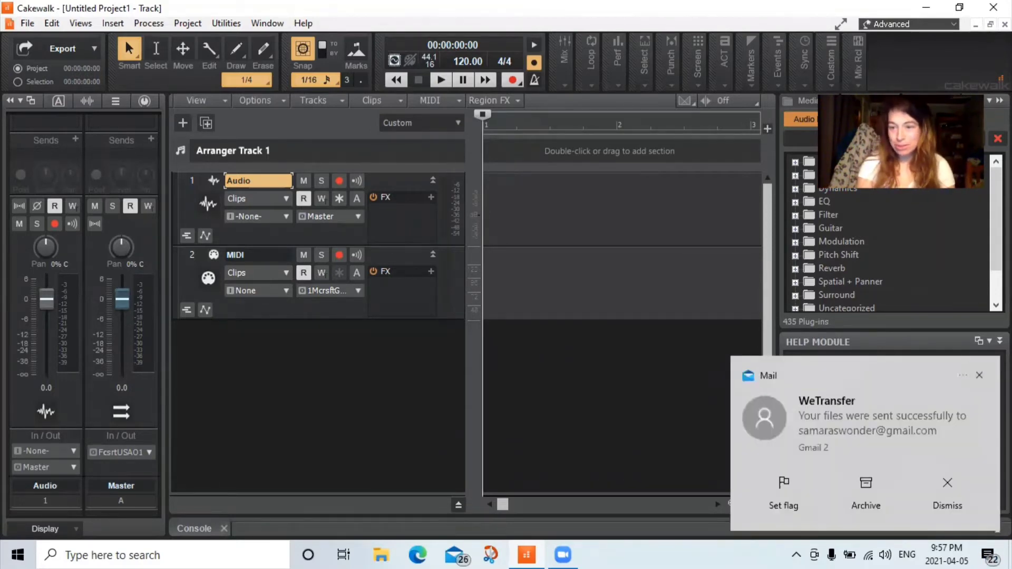
- Dismiss the Windows mail notification and collapse the Browser/Help pane with the B shortcut
left_click(986, 380)
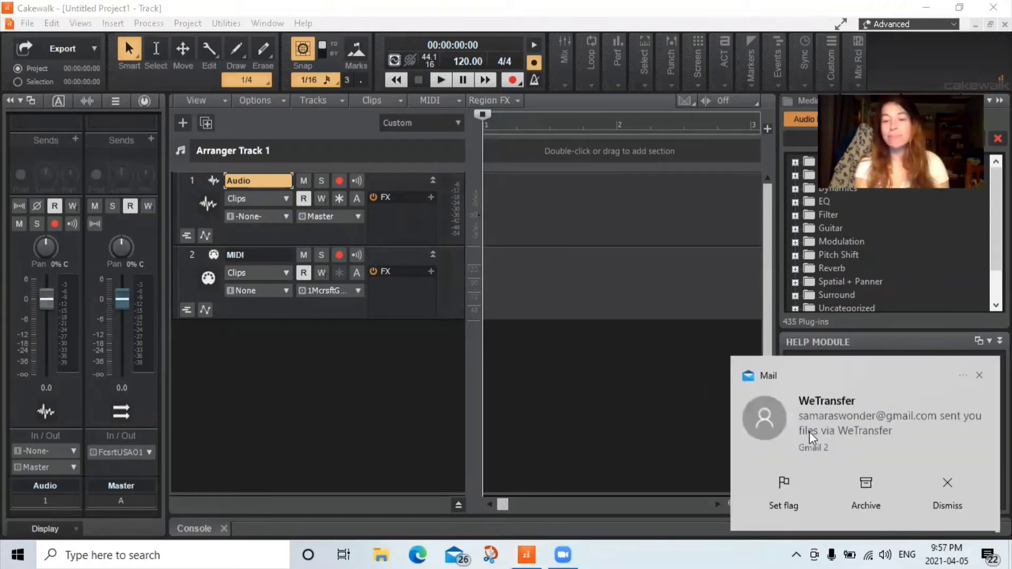
left_click(978, 377)
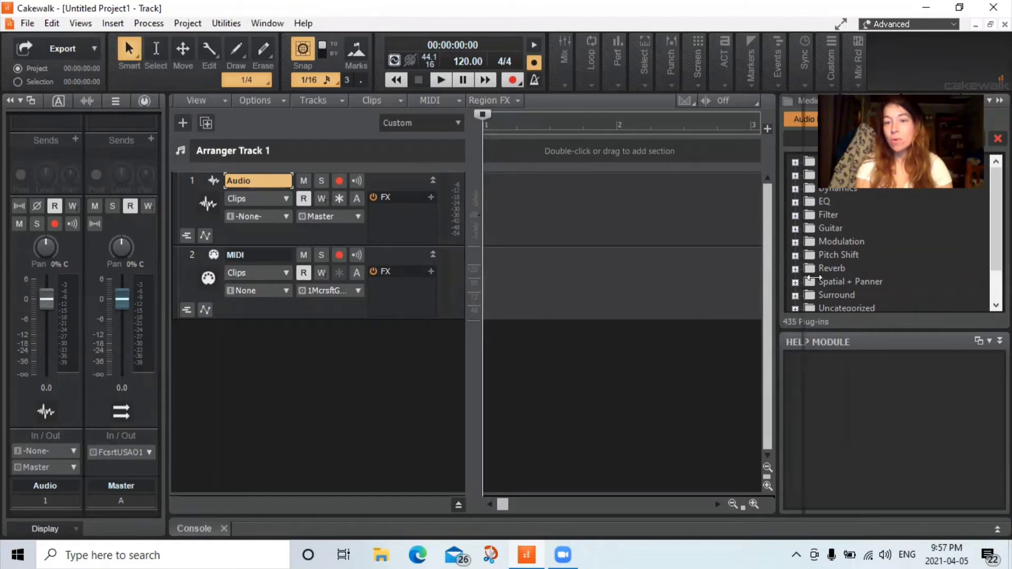
key("b")
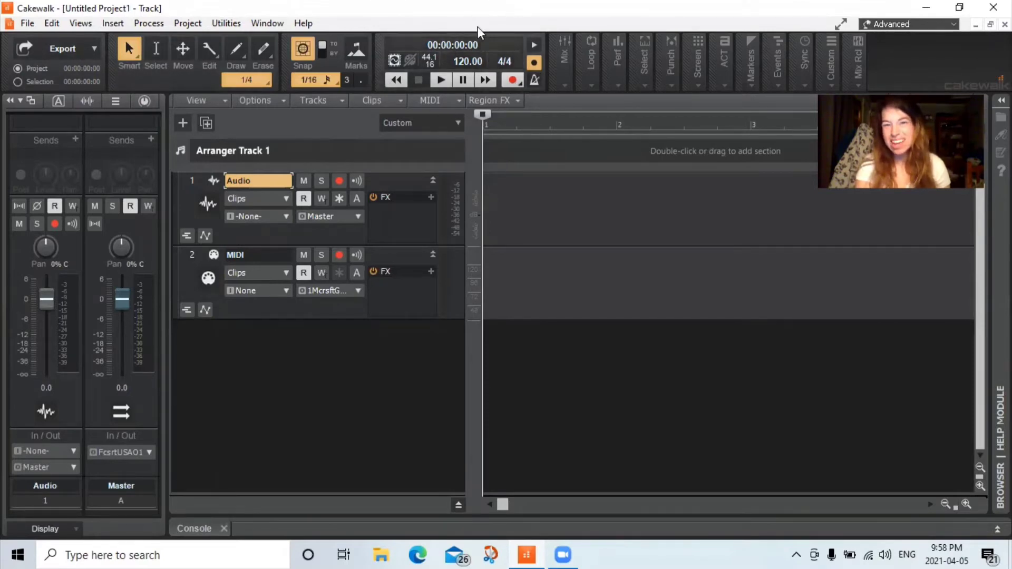
double_click(470, 59)
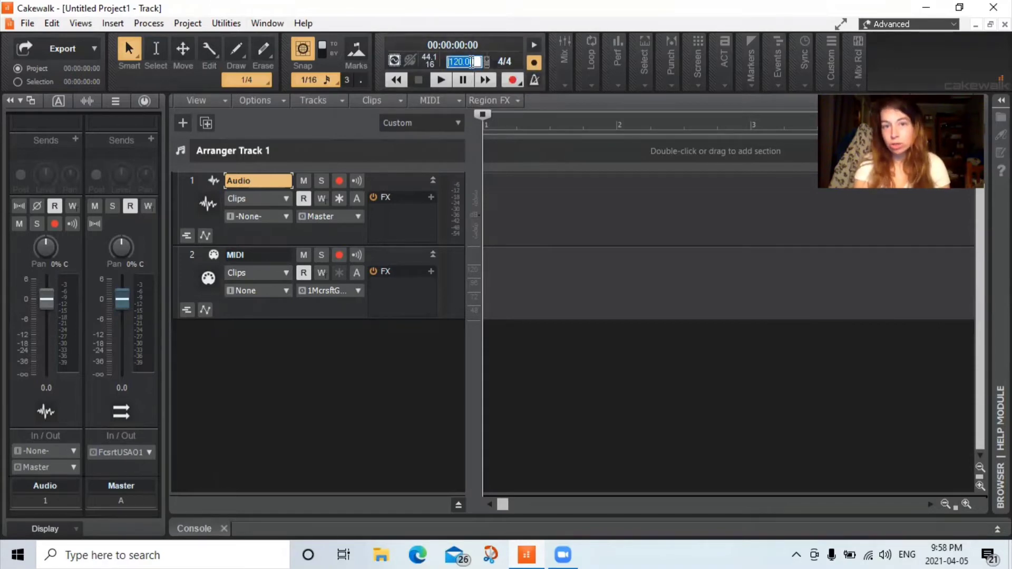
type("60")
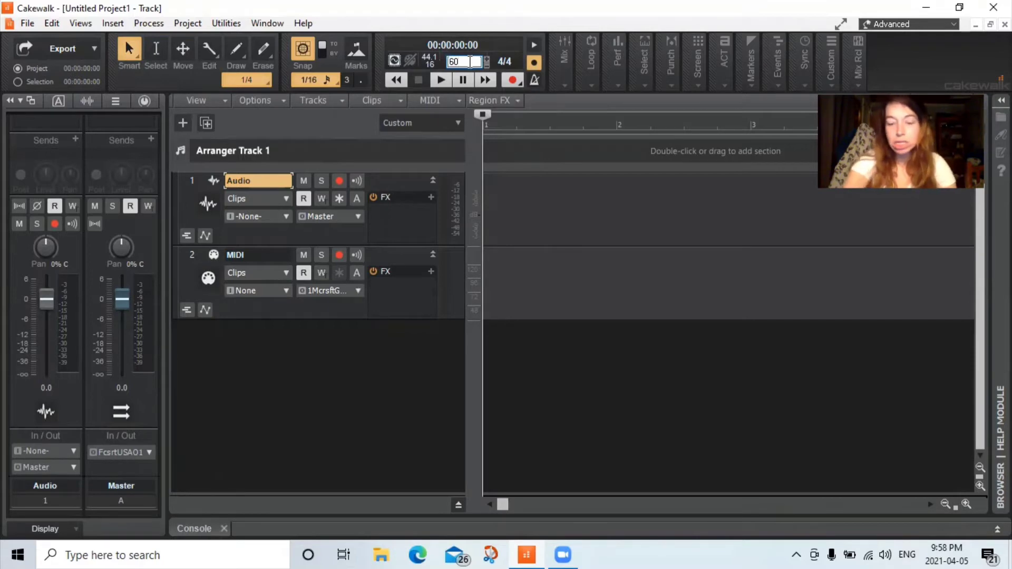
key("BackSpace")
key("BackSpace")
type("160")
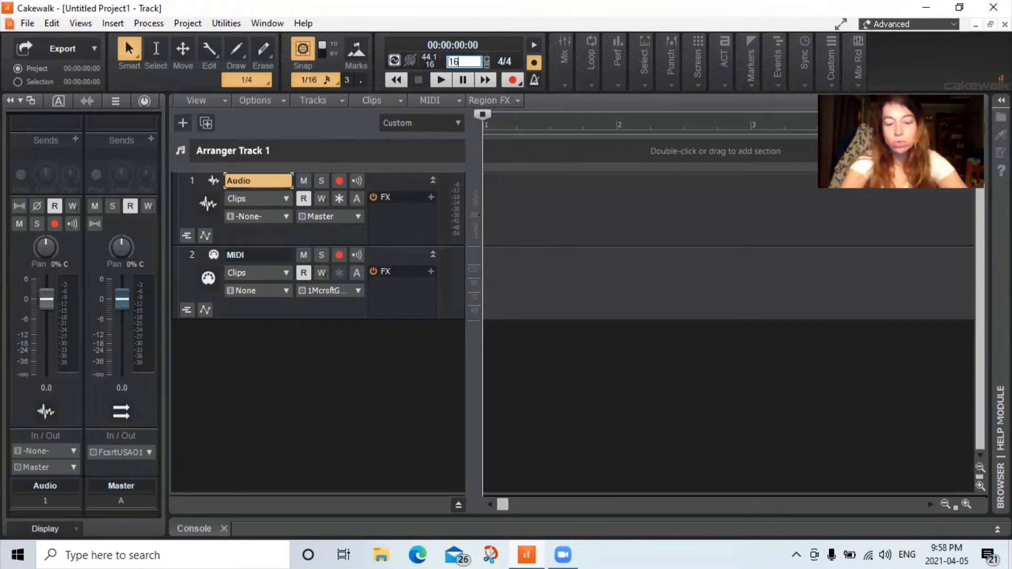
key("BackSpace")
key("BackSpace")
key("BackSpace")
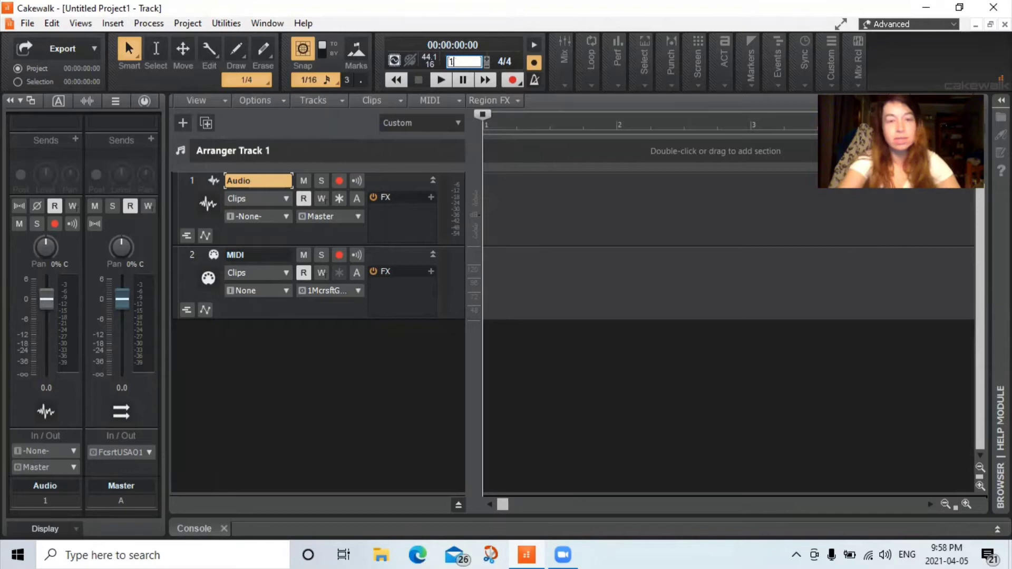
type("12")
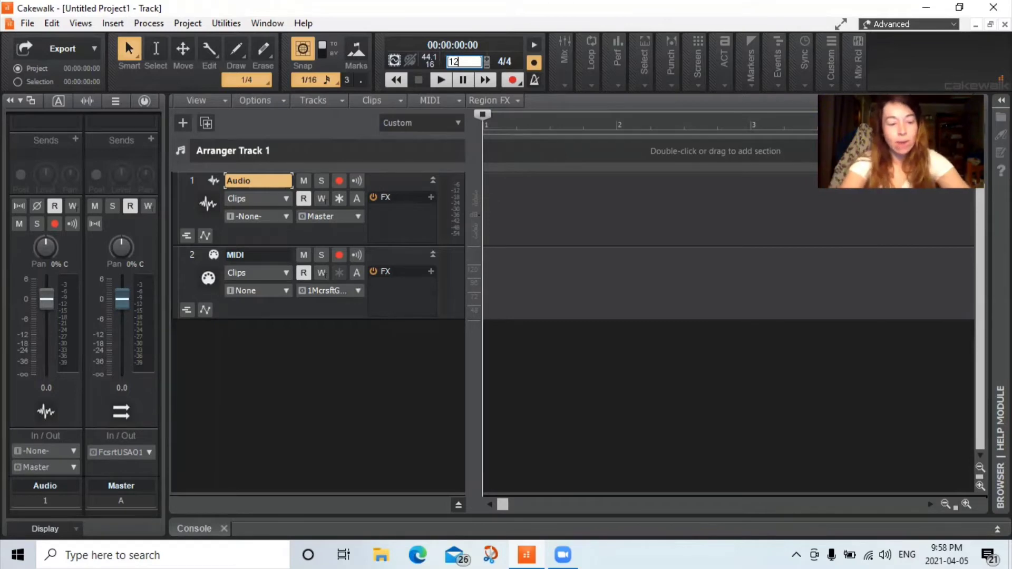
type("0")
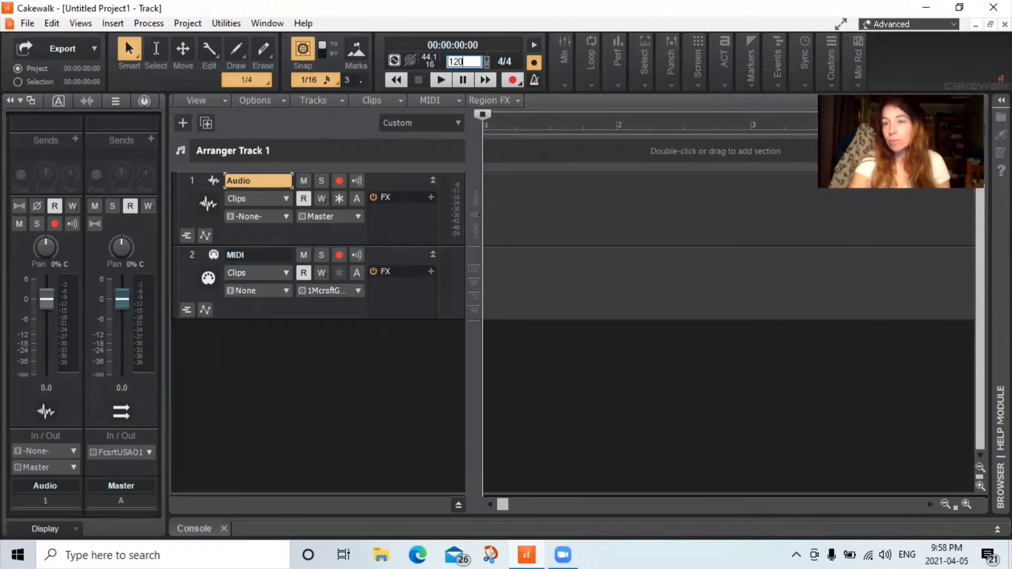
key("Return")
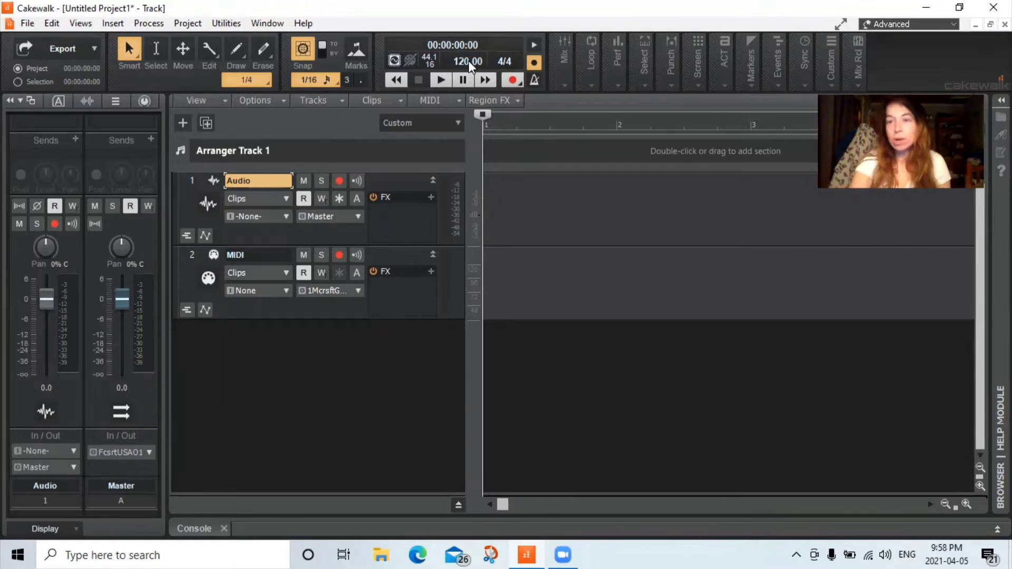
left_click(505, 62)
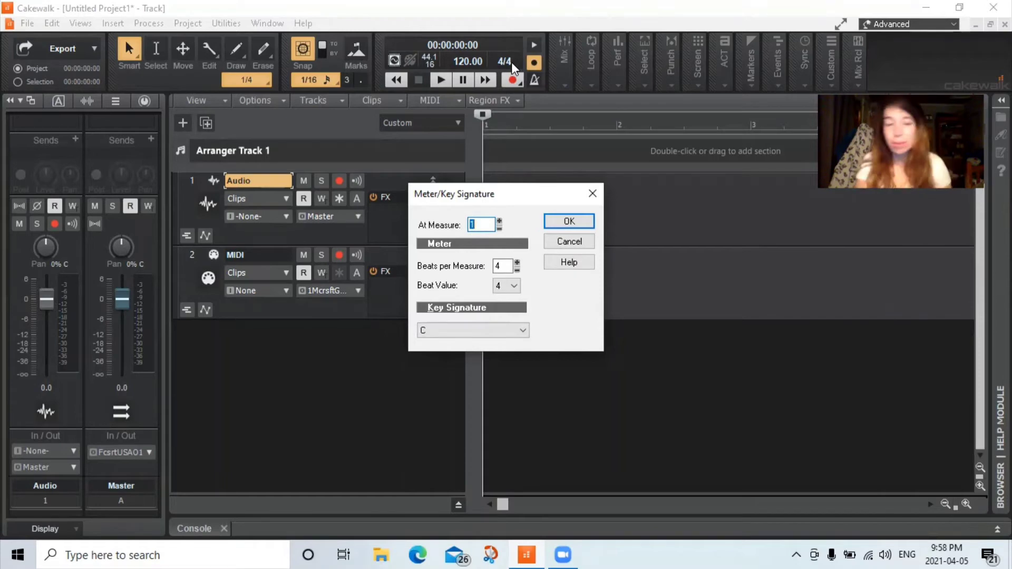
left_click(517, 271)
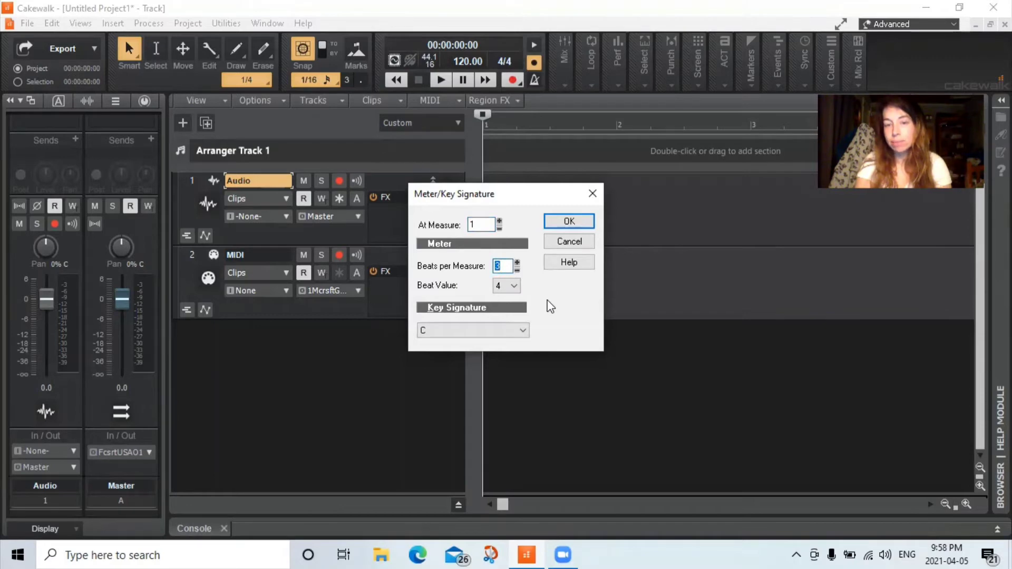
left_click(583, 222)
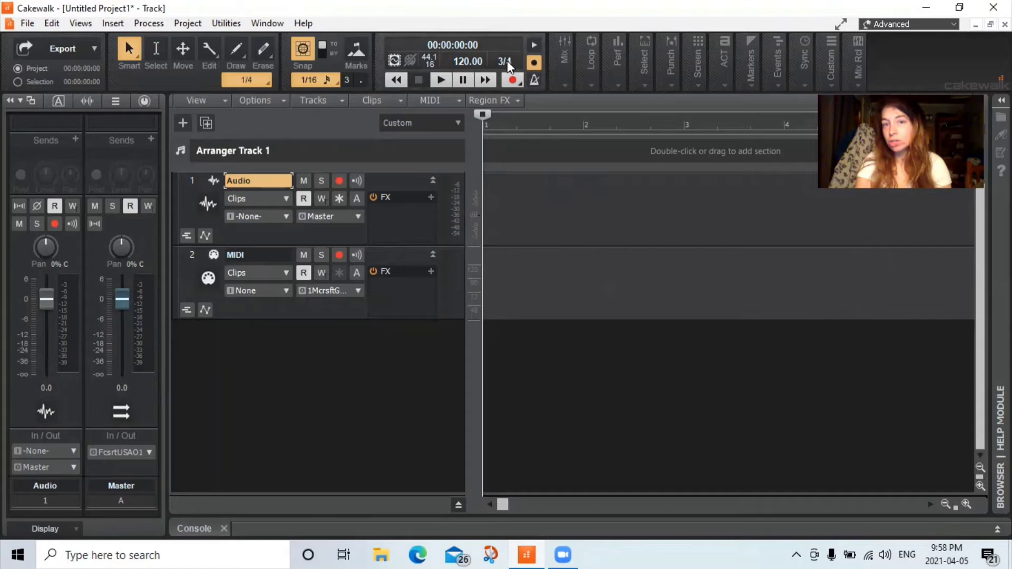
double_click(506, 62)
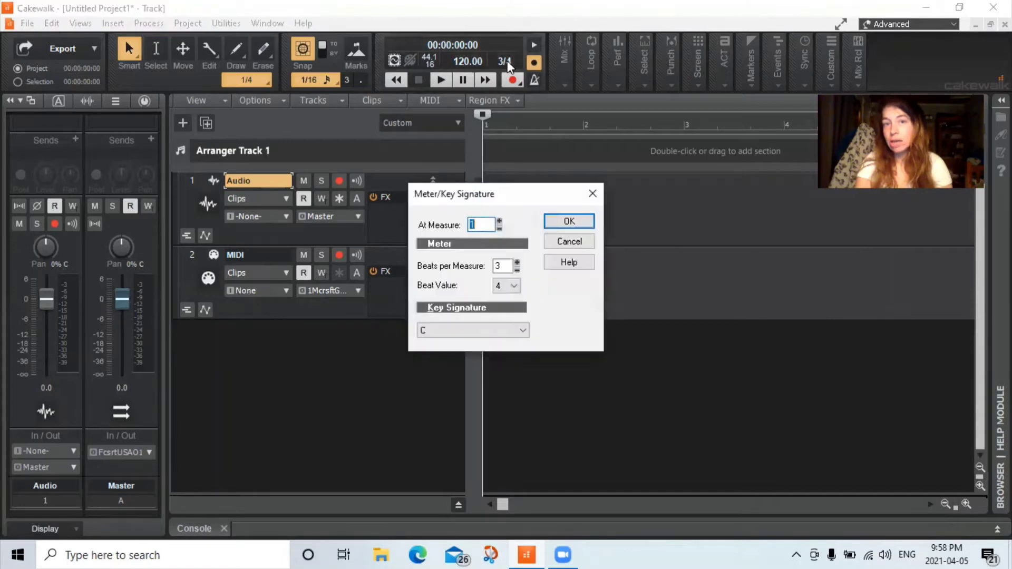
left_click(517, 269)
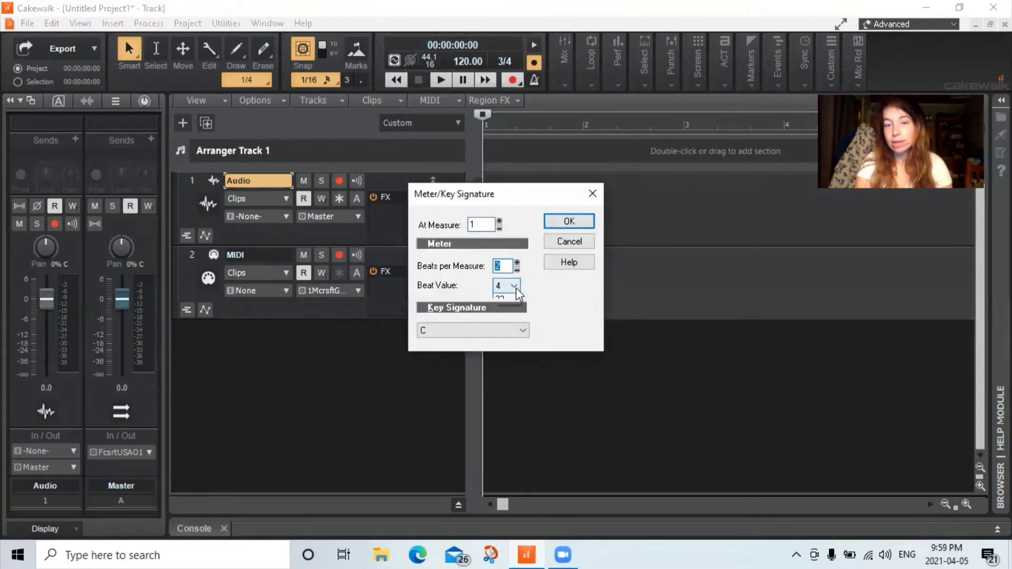
left_click(513, 287)
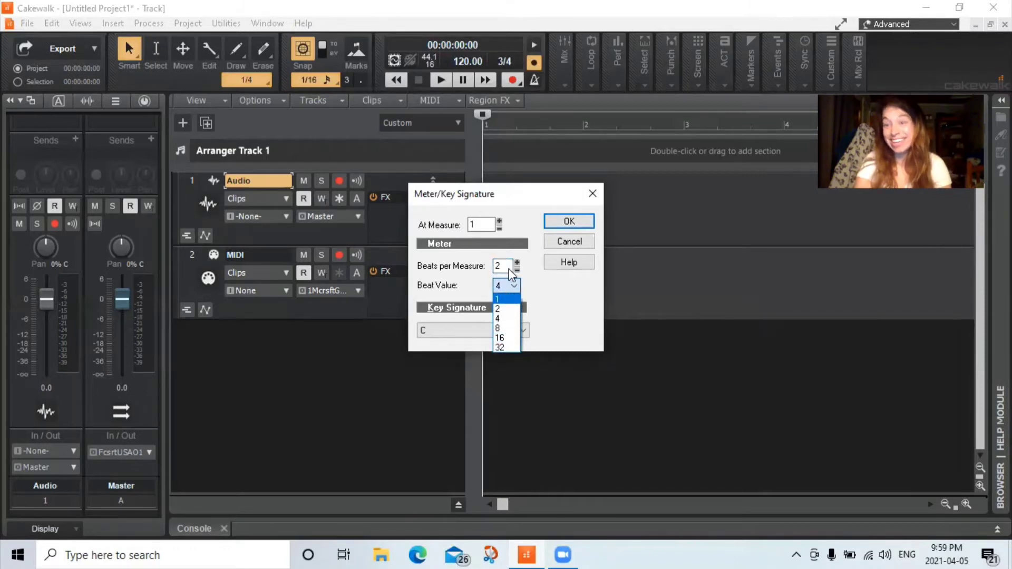
left_click(516, 287)
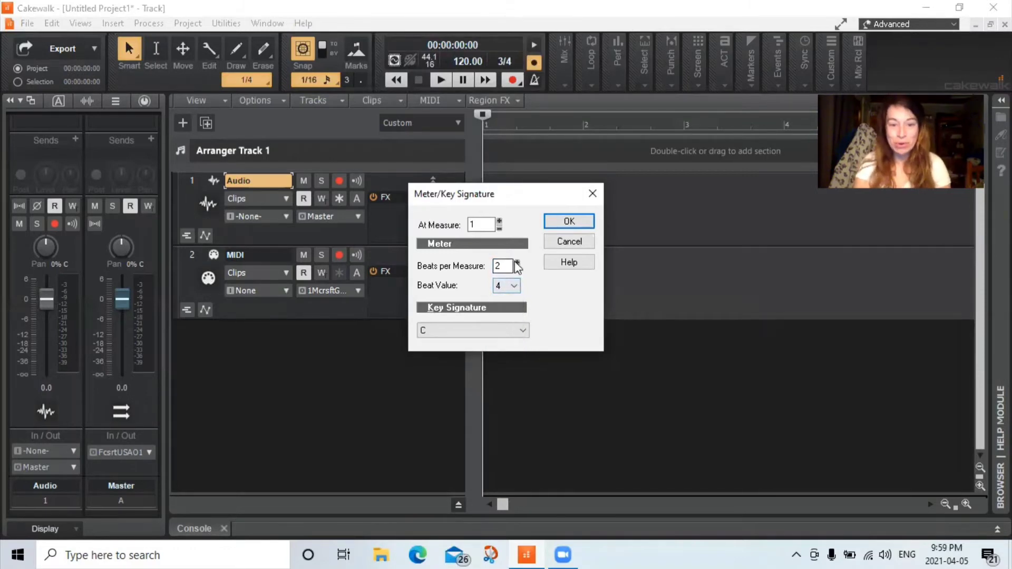
left_click(517, 264)
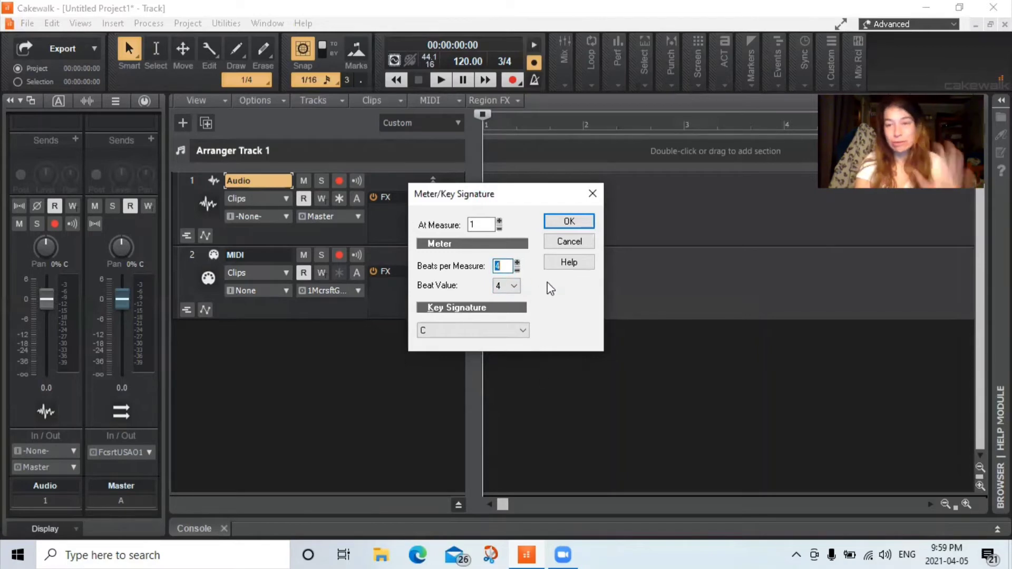
left_click(572, 221)
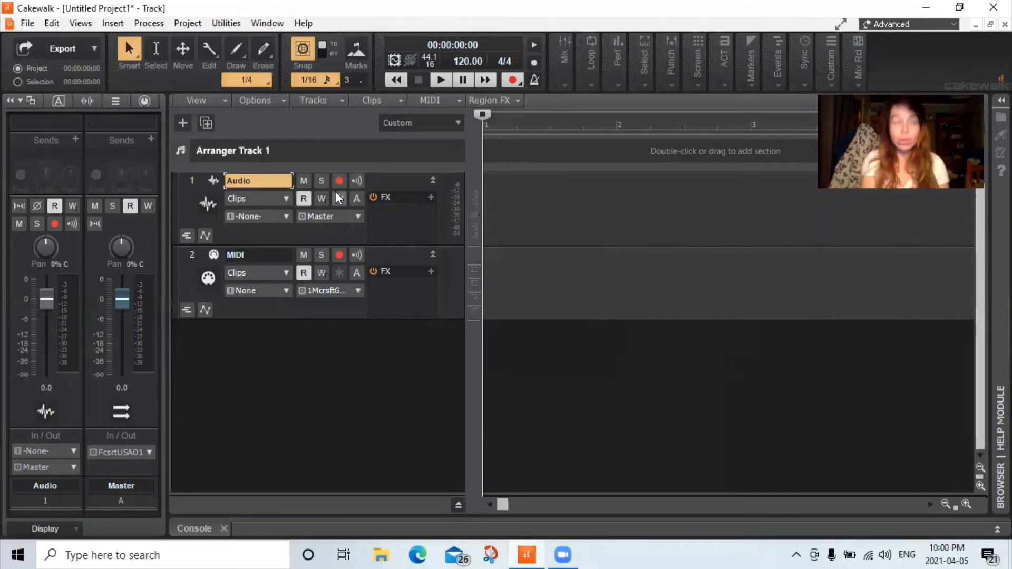
- Turn on input echo for track 1, the Audio track
left_click(337, 195)
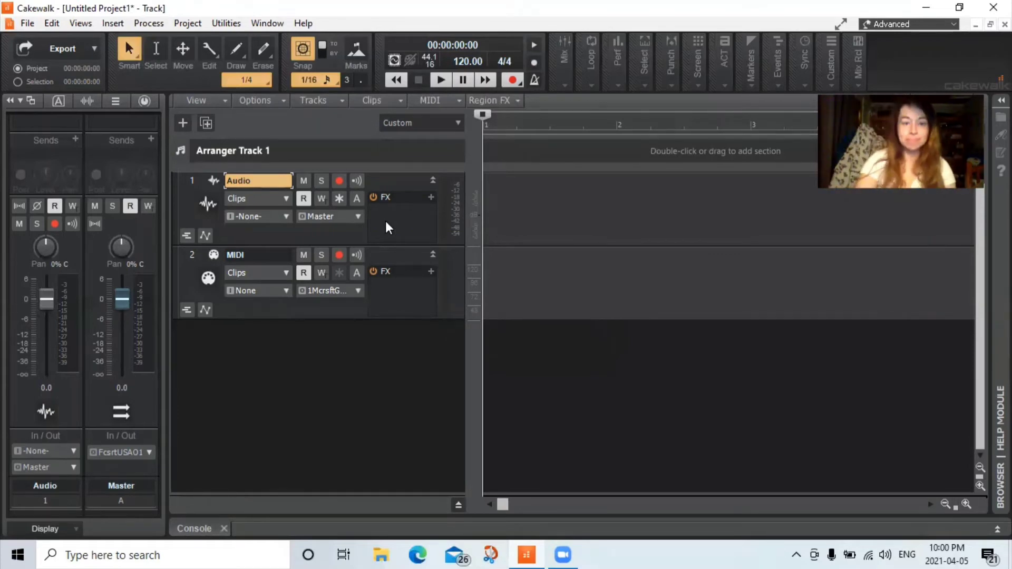
- Insert the SI-Drum Kit soft synth into track 1's FX rack
right_click(387, 228)
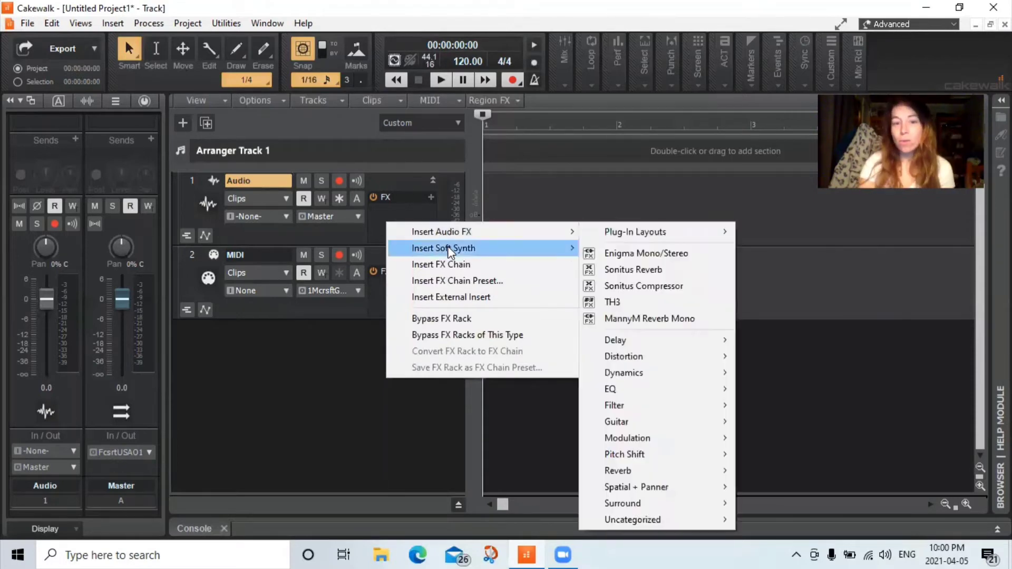
mouse_move(462, 253)
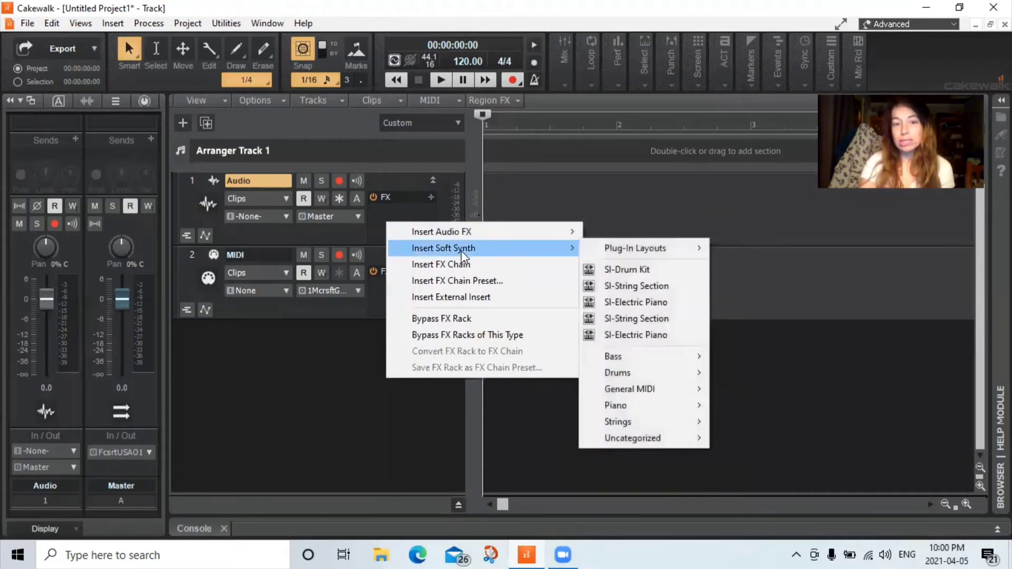
left_click(676, 264)
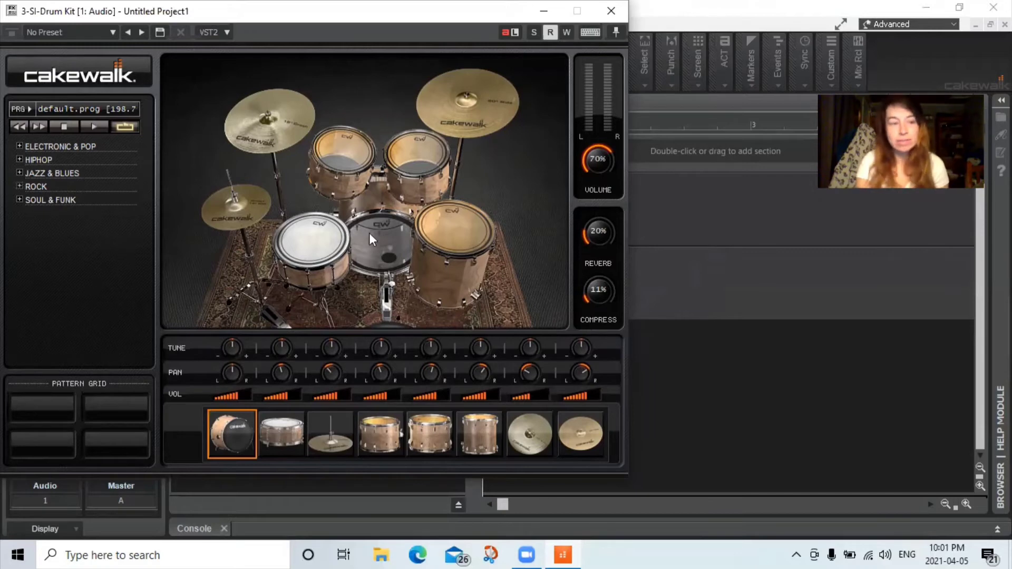
left_click(322, 249)
left_click(322, 249)
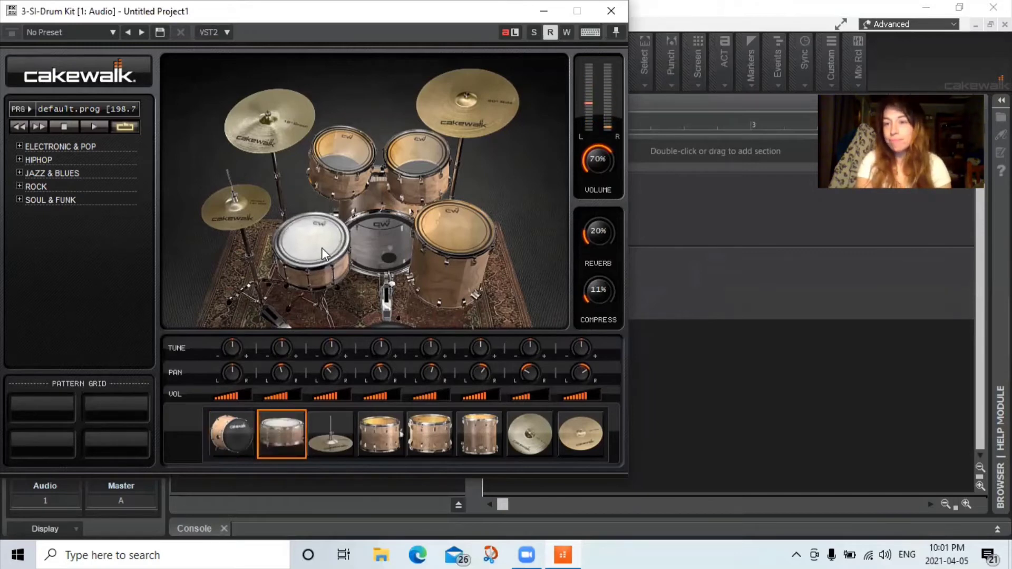
left_click(322, 247)
left_click(321, 248)
left_click(322, 248)
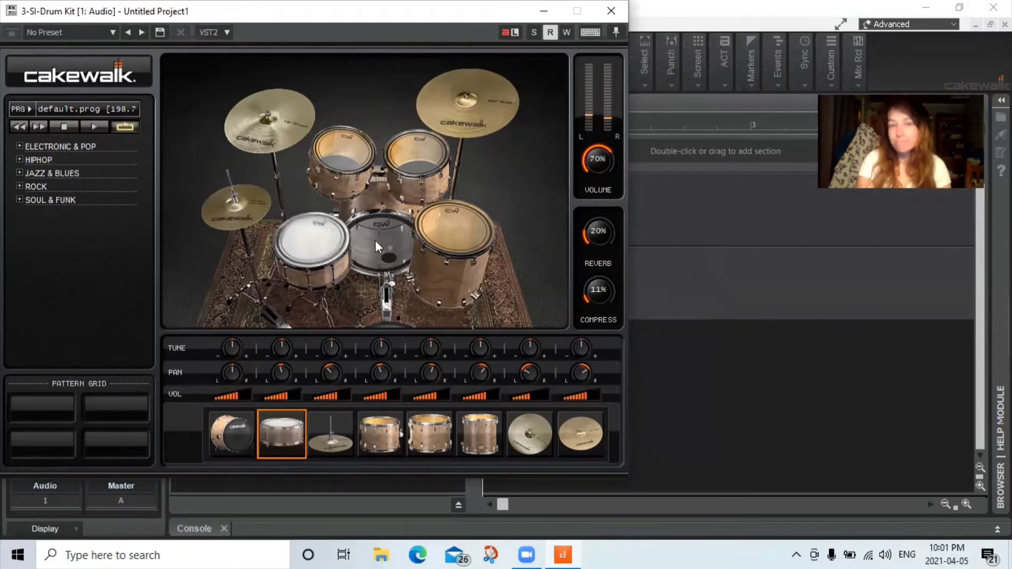
left_click(346, 156)
left_click(379, 242)
left_click(422, 144)
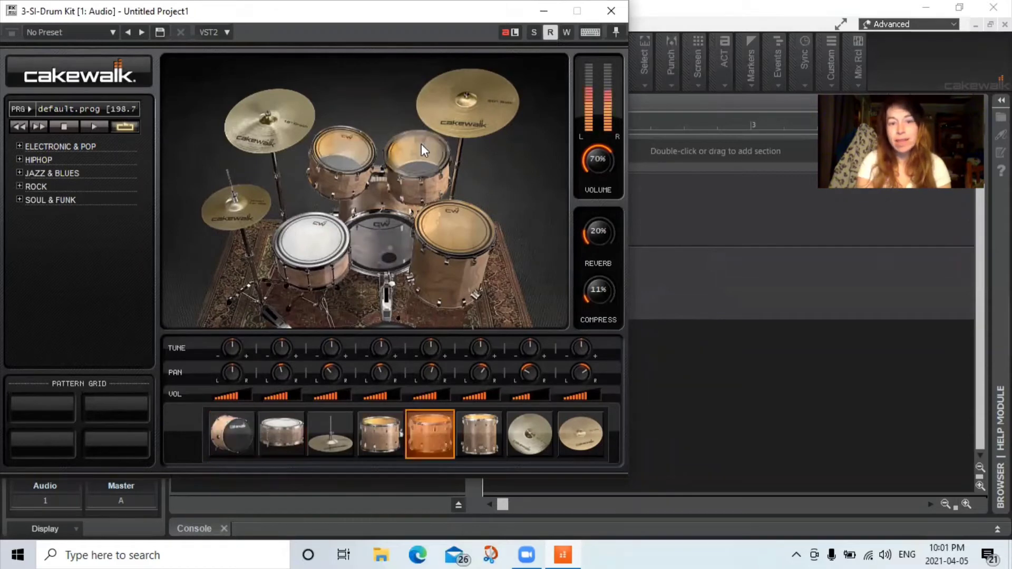
left_click(461, 220)
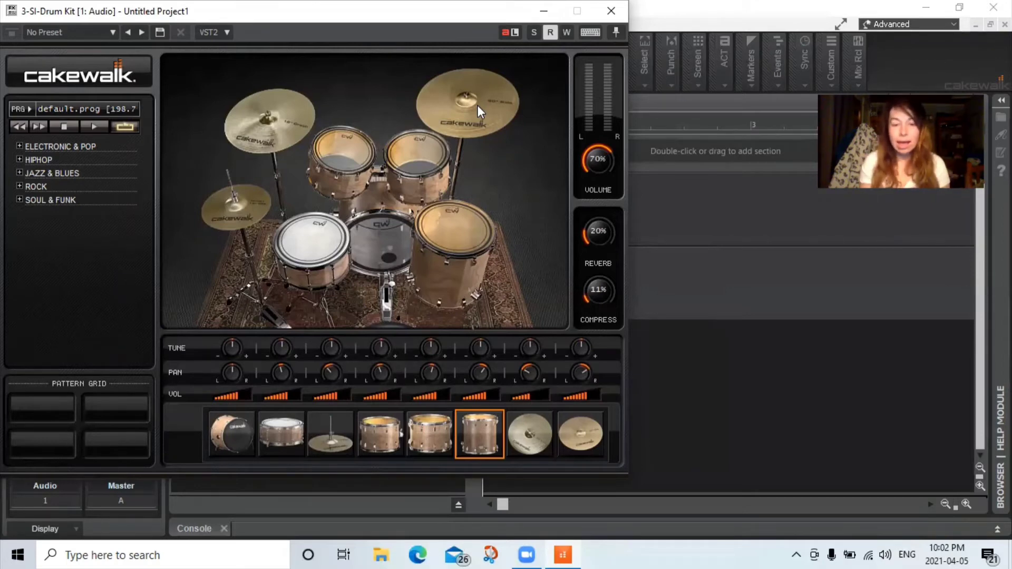
- Preview the GETTHROUGH-A pattern from the drum kit's ELECTRONIC & POP category, then stop it
left_click(19, 145)
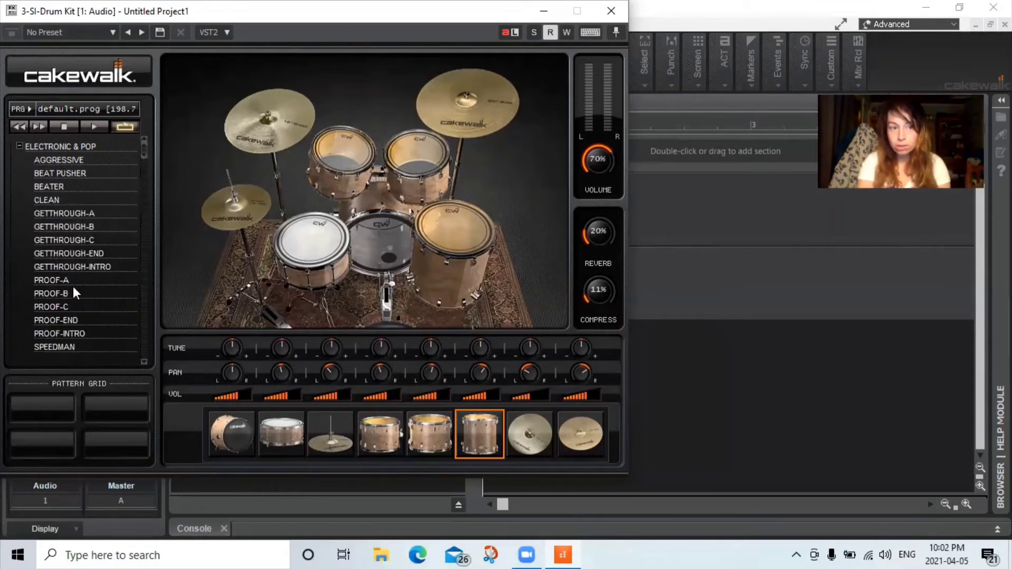
left_click(76, 212)
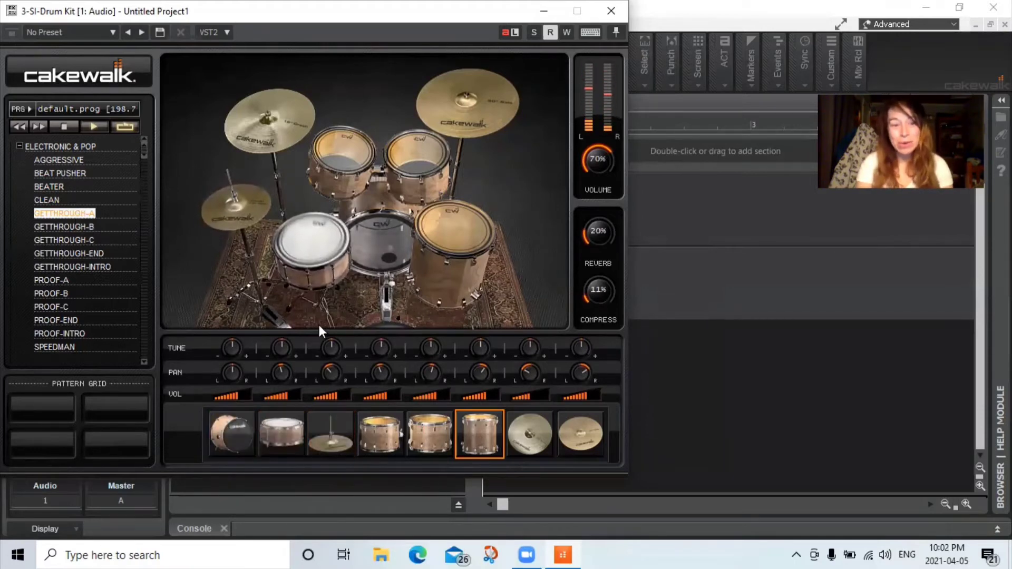
left_click(71, 127)
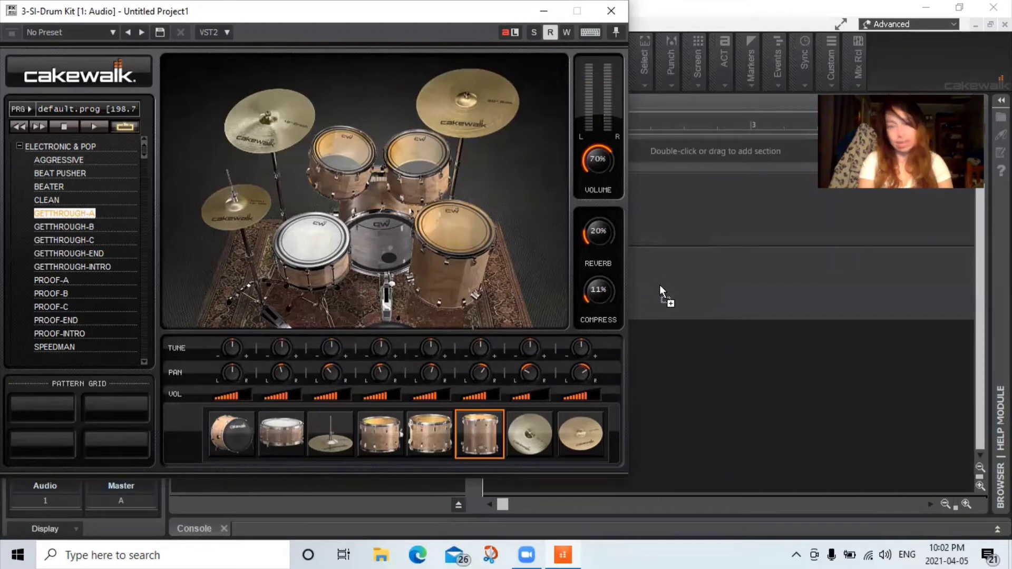
- Place the GETTHROUGH-A pattern clip on the MIDI track at bar 1 and close the SI-Drum Kit window
left_click_drag(660, 286, 661, 286)
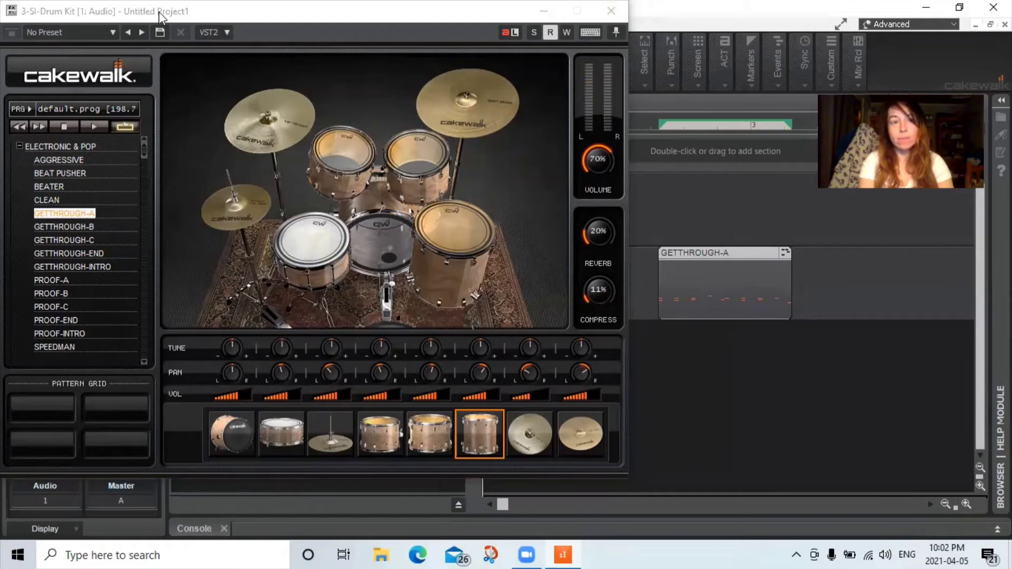
left_click_drag(171, 19, 169, 125)
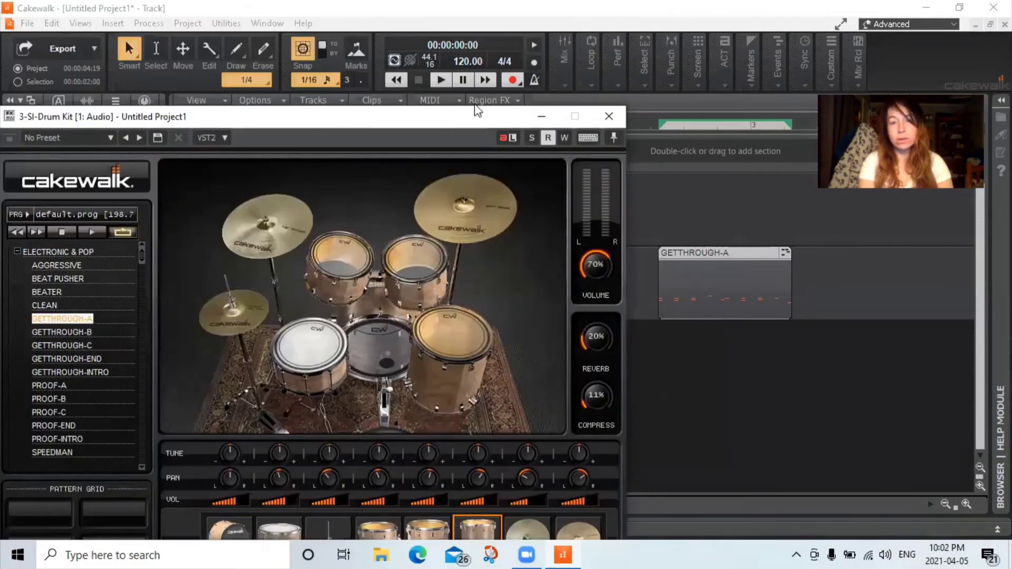
left_click(611, 117)
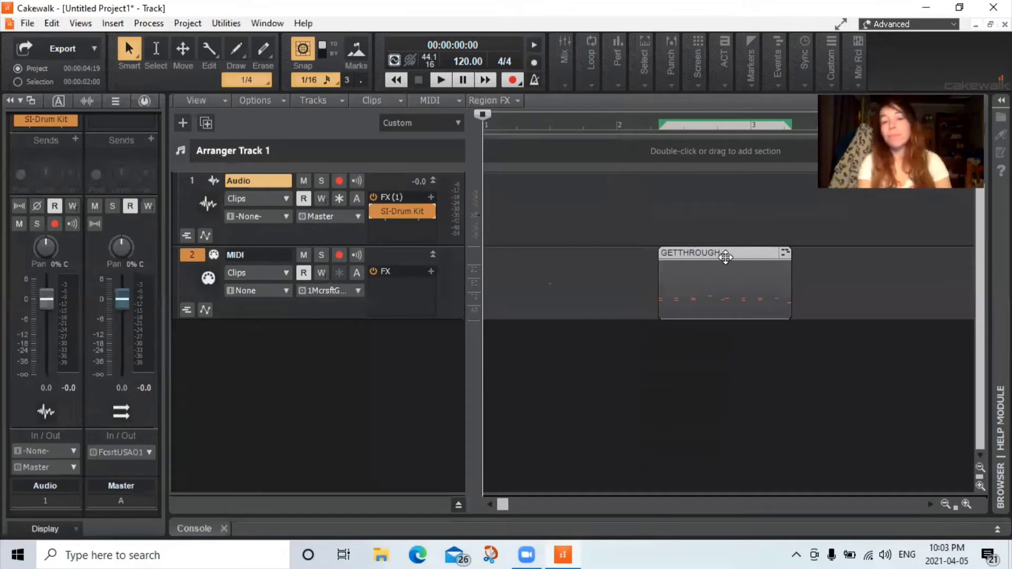
left_click_drag(726, 257, 526, 262)
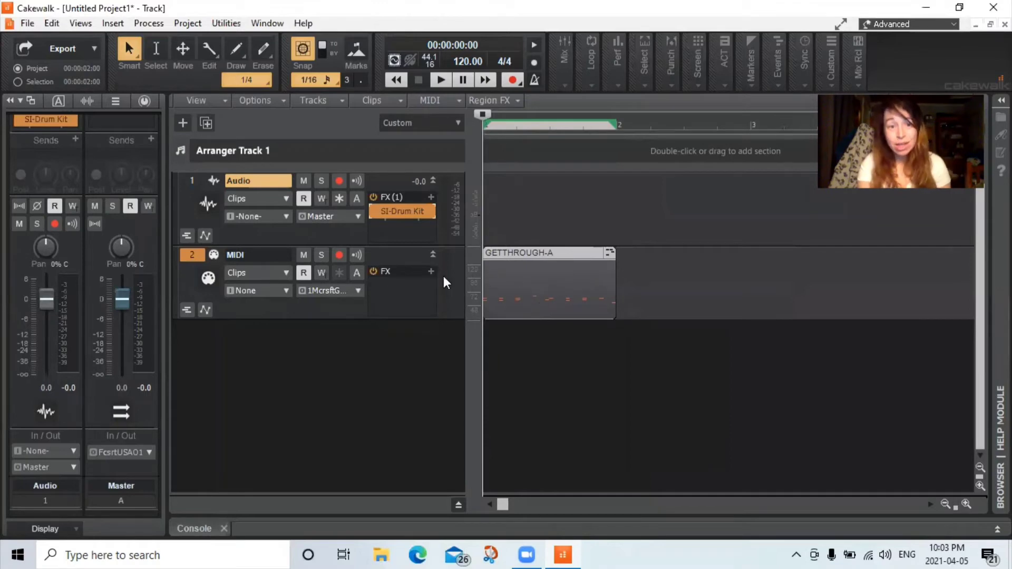
- Test playback with the MIDI track on its existing output, then routed to USB Uno
left_click(346, 292)
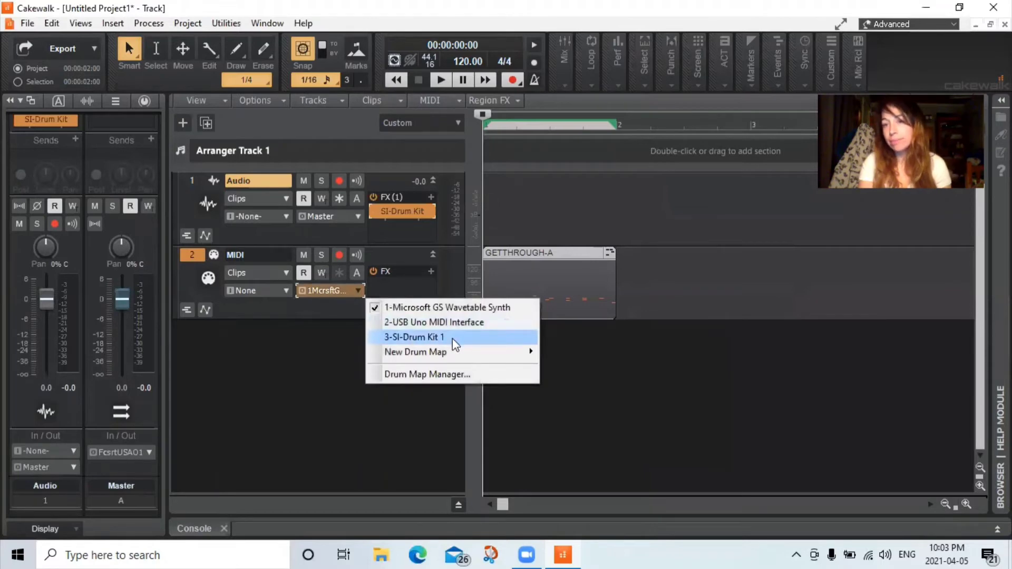
left_click(283, 388)
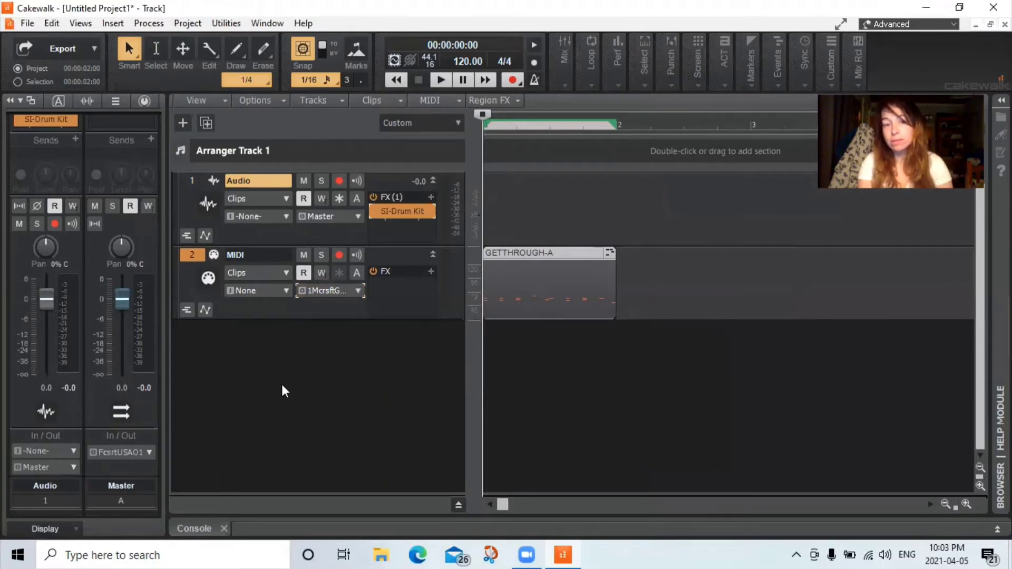
left_click(437, 82)
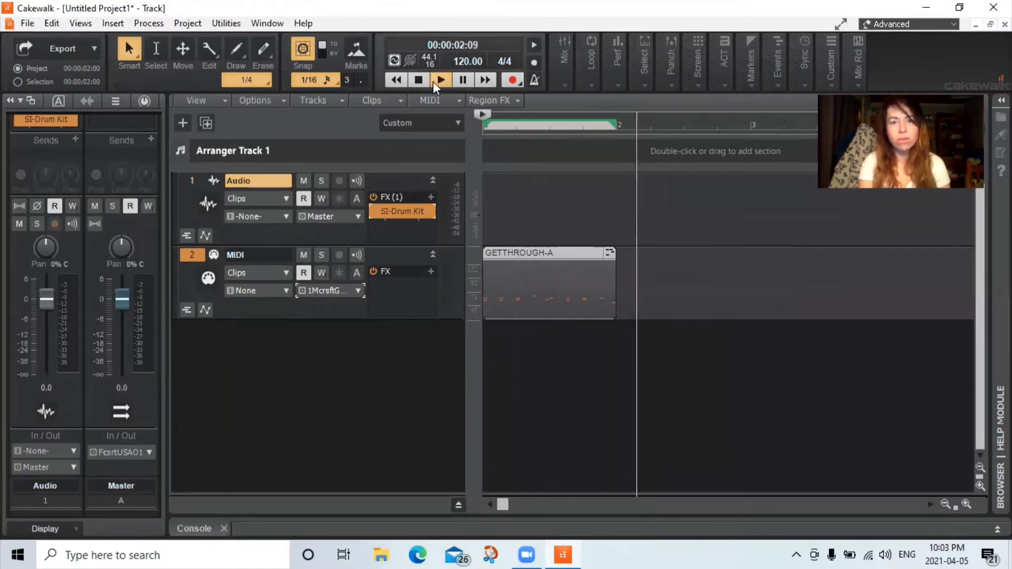
left_click(420, 80)
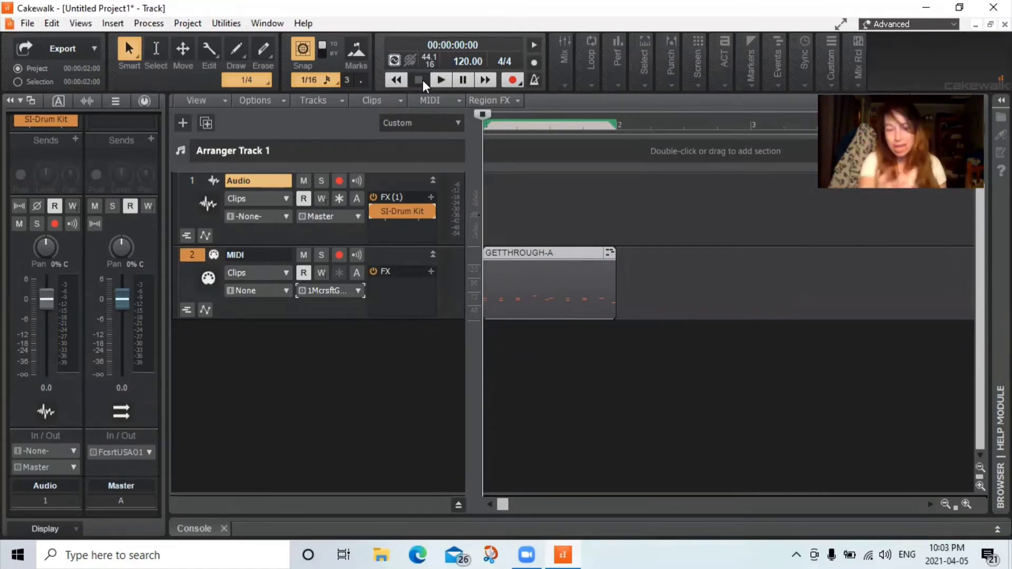
left_click(340, 292)
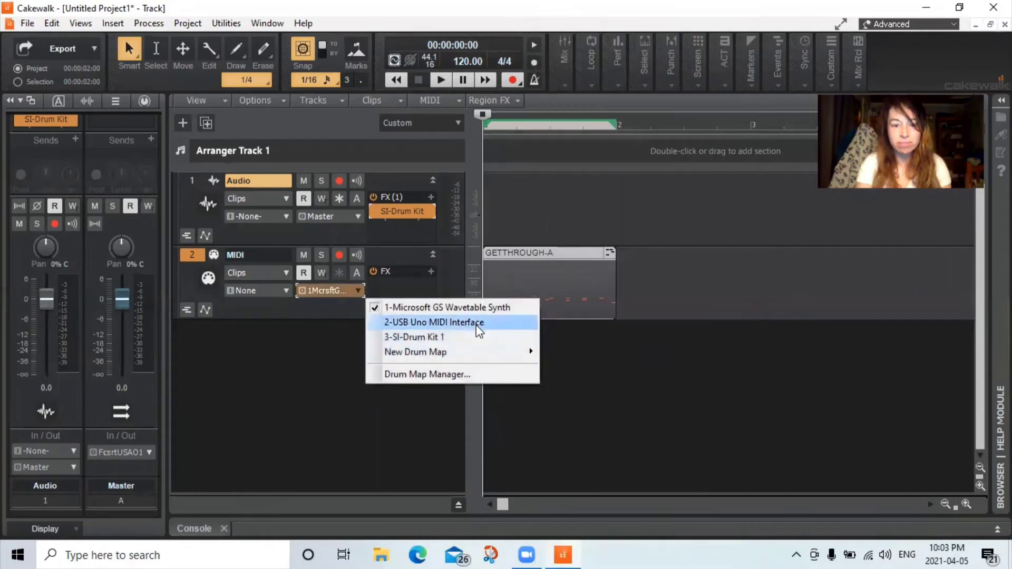
left_click(476, 322)
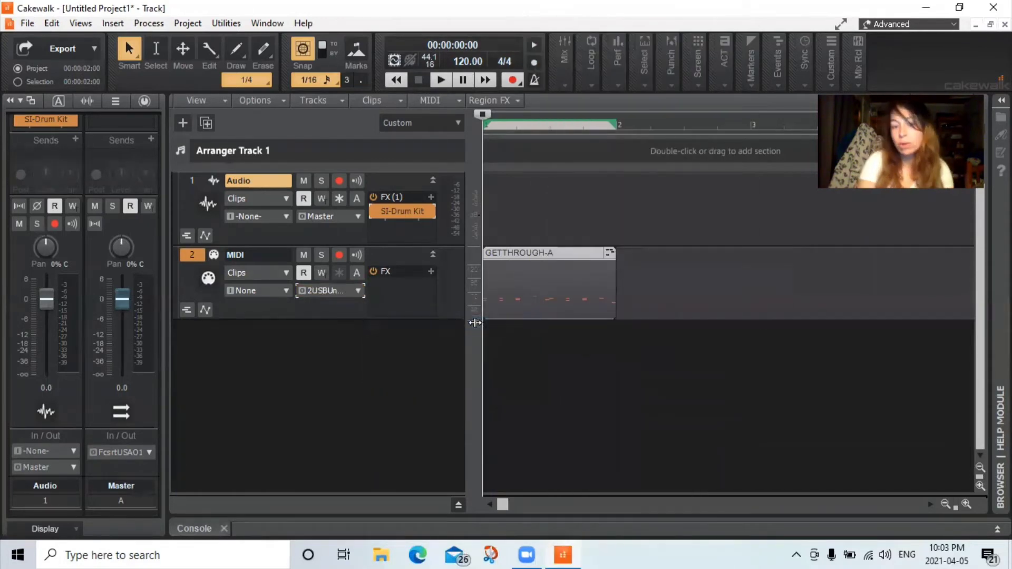
left_click(442, 80)
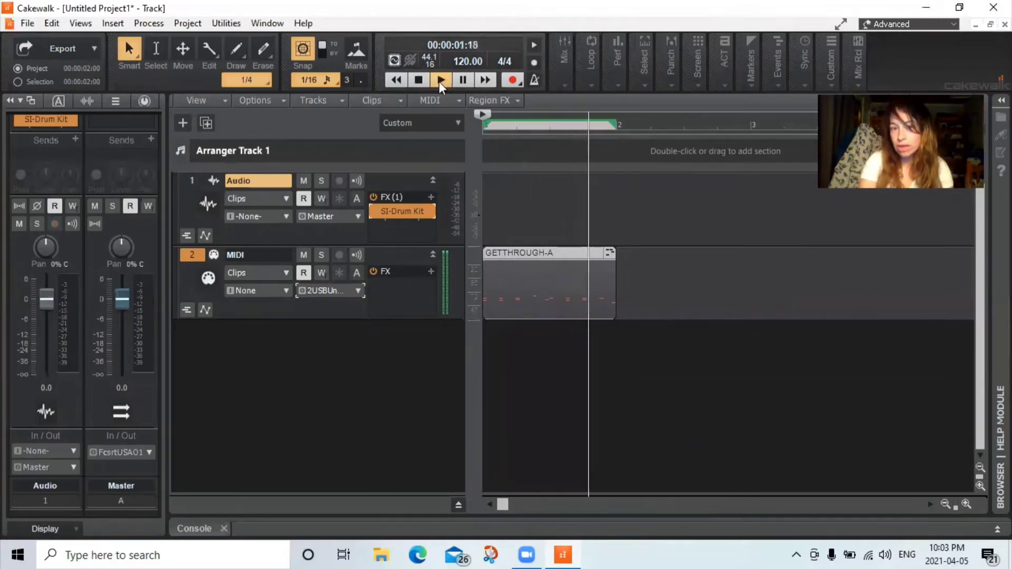
left_click(427, 80)
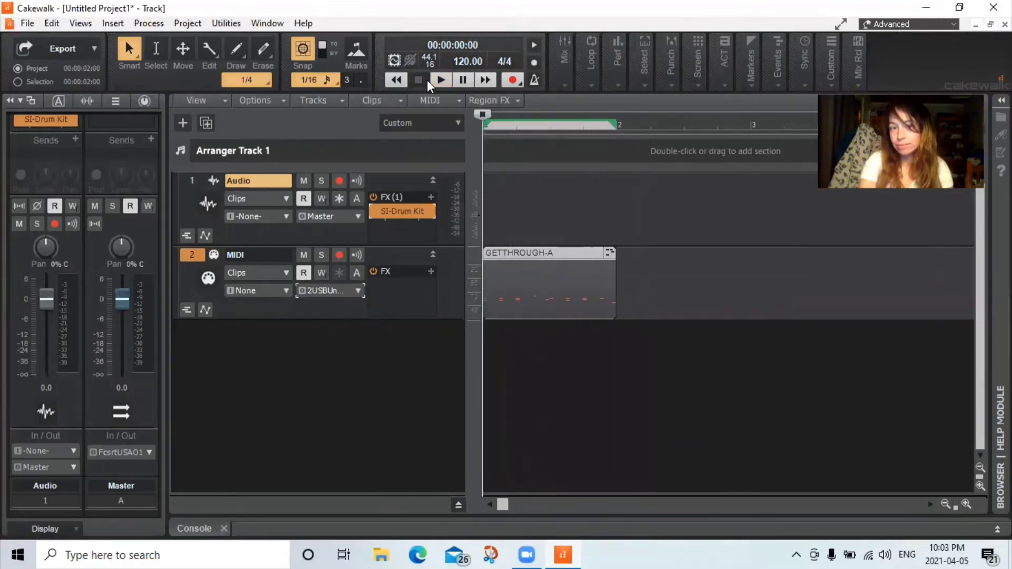
- Route the MIDI track to 3-SI-Drum Kit 1 and play the clip to confirm the drums sound
left_click(352, 290)
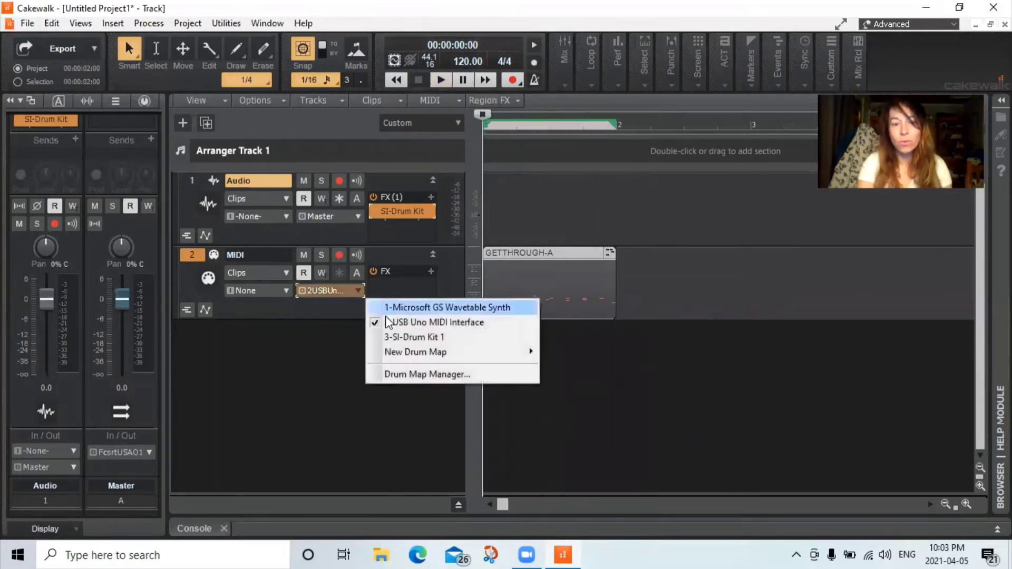
left_click(417, 338)
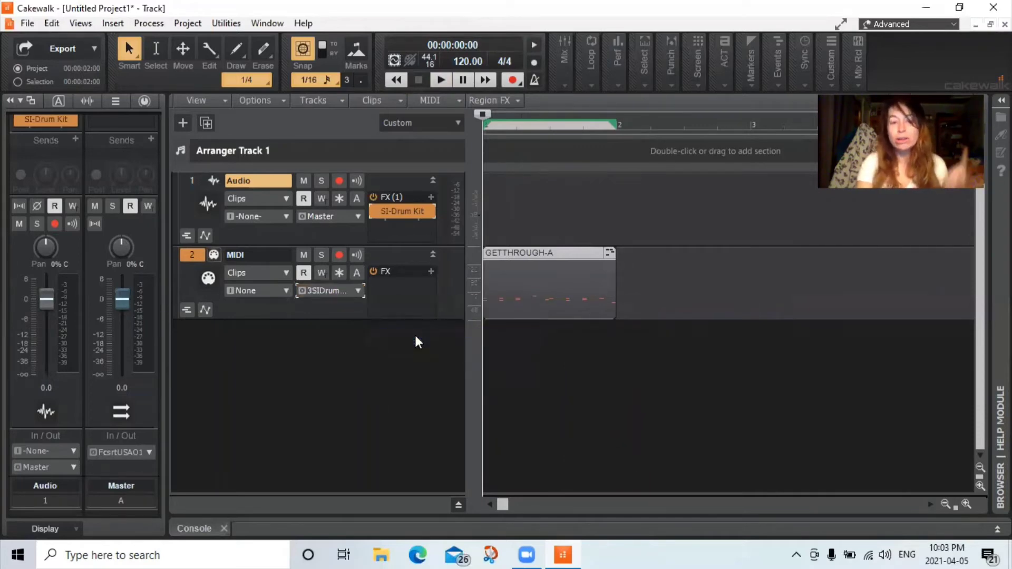
left_click(444, 81)
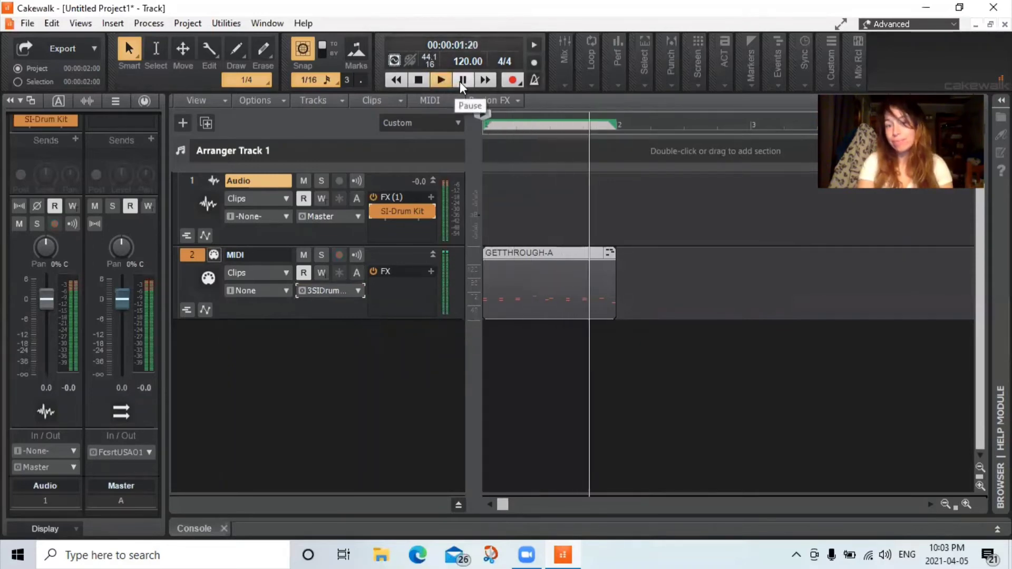
left_click(460, 81)
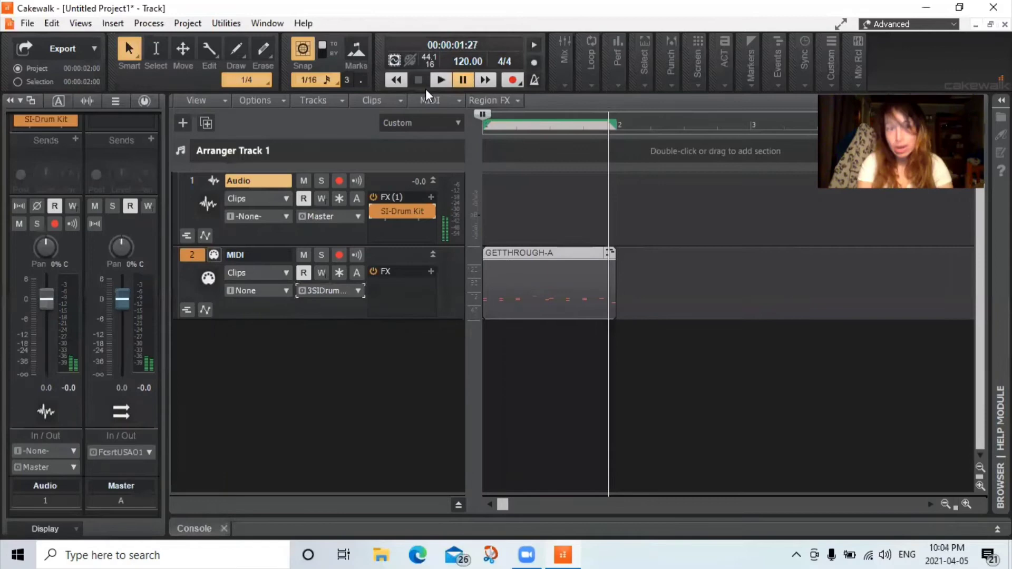
left_click(404, 79)
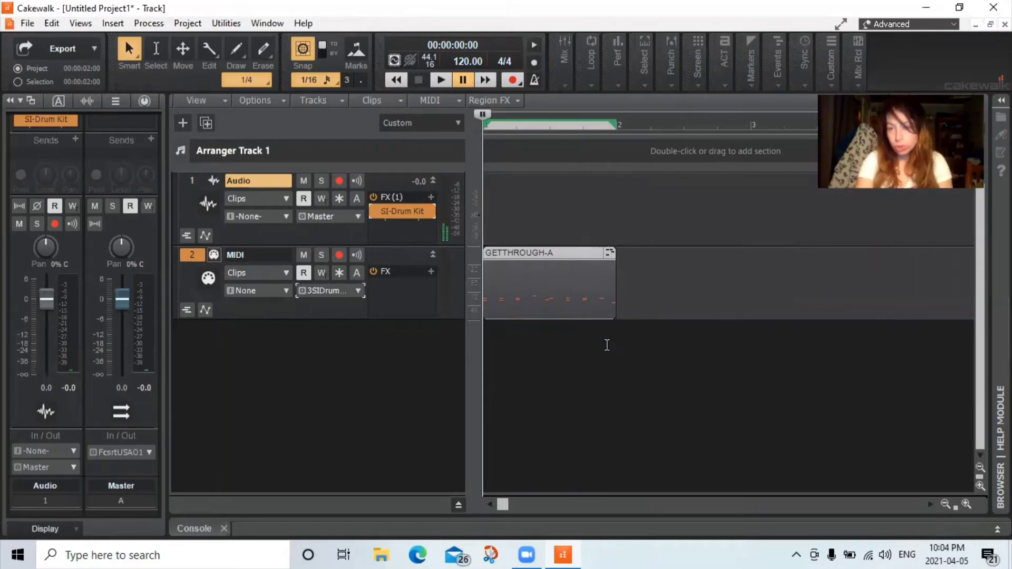
- Stretch the GETTHROUGH-A clip to bar 3 so its pattern loops, then deselect it
left_click_drag(614, 289, 767, 309)
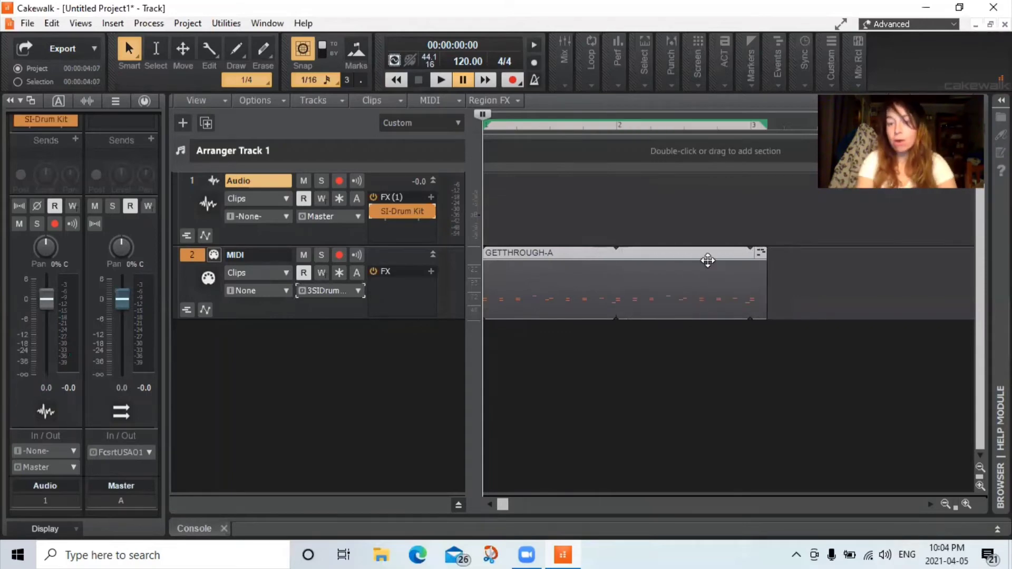
right_click(691, 296)
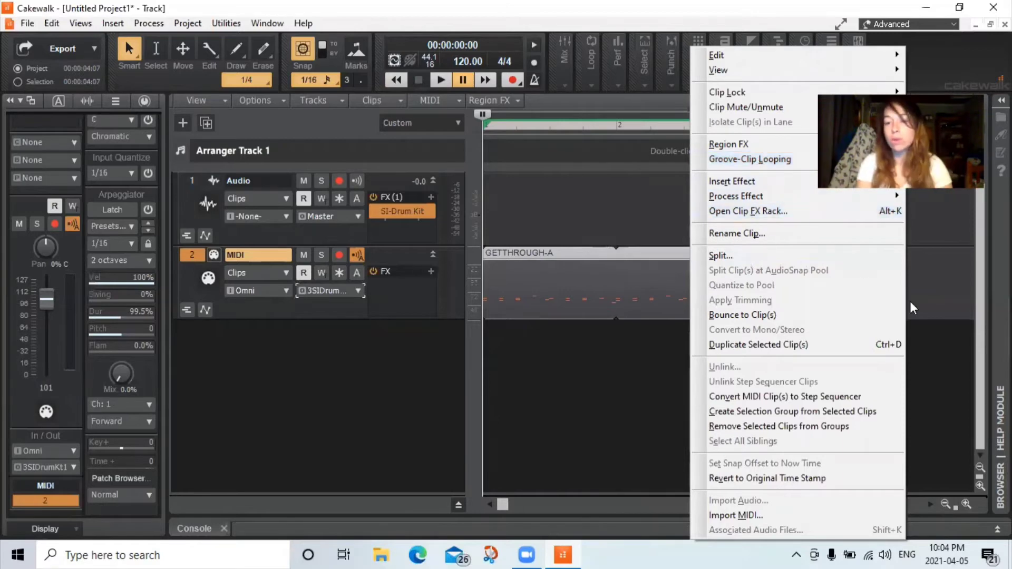
left_click(927, 300)
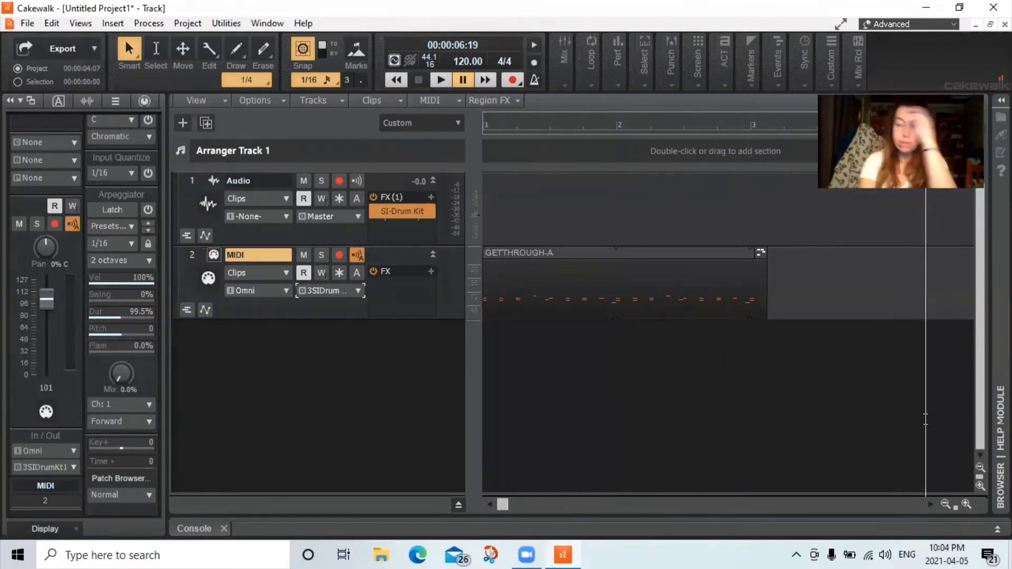
- Extend the GETTHROUGH-A clip to about bar 7 and play the drums from the start
left_click(946, 504)
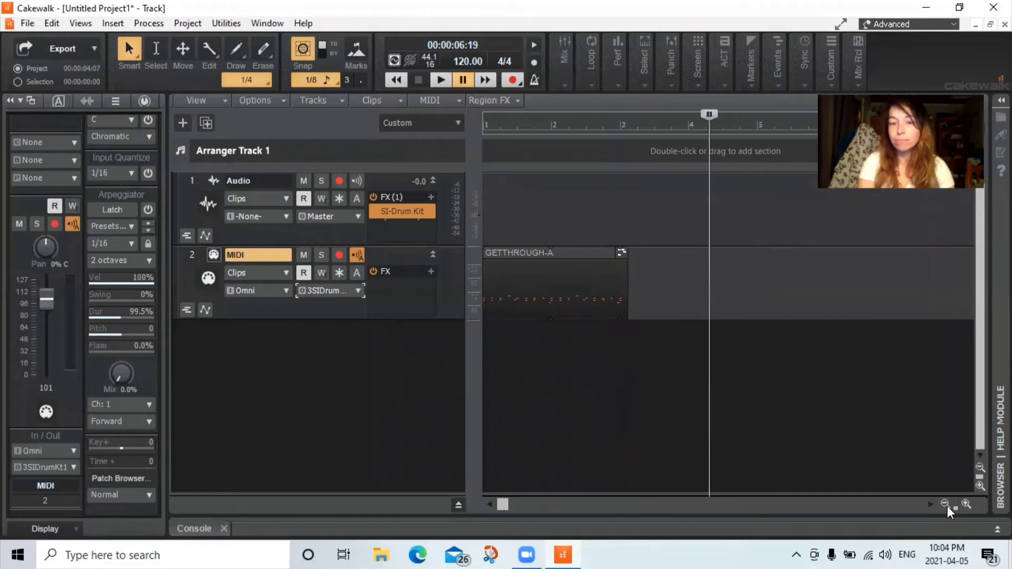
left_click_drag(625, 295, 942, 341)
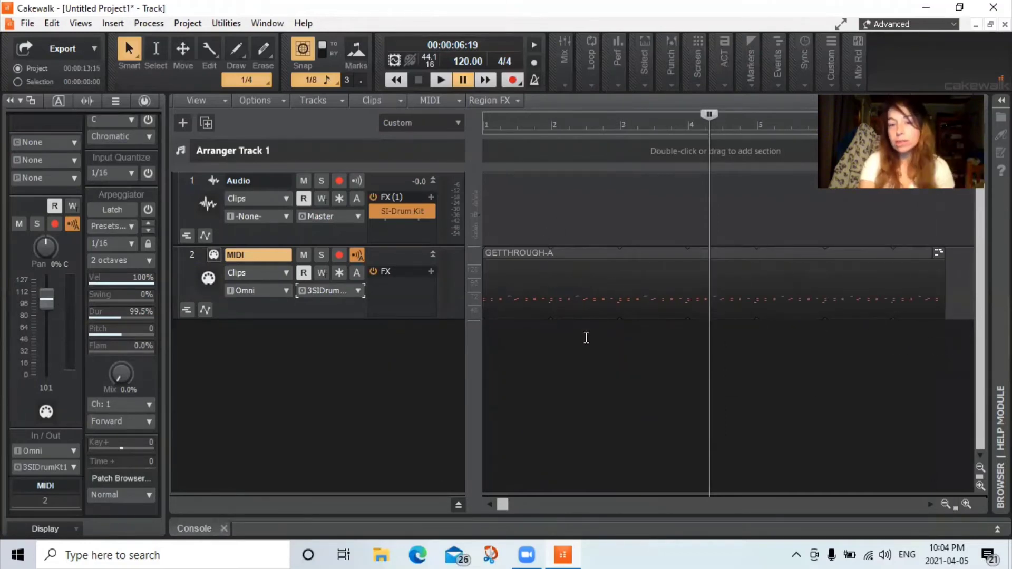
left_click(483, 333)
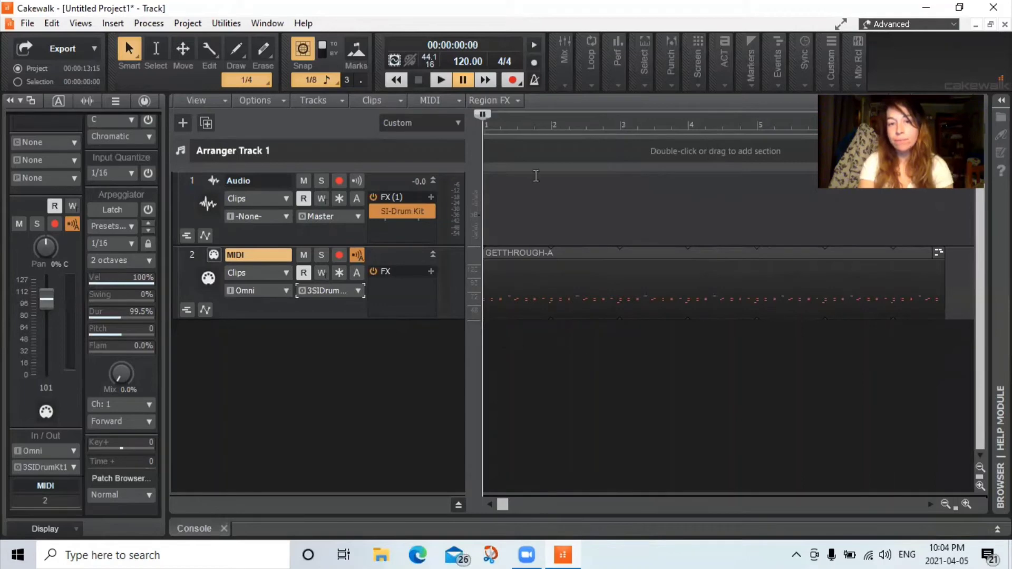
left_click(440, 79)
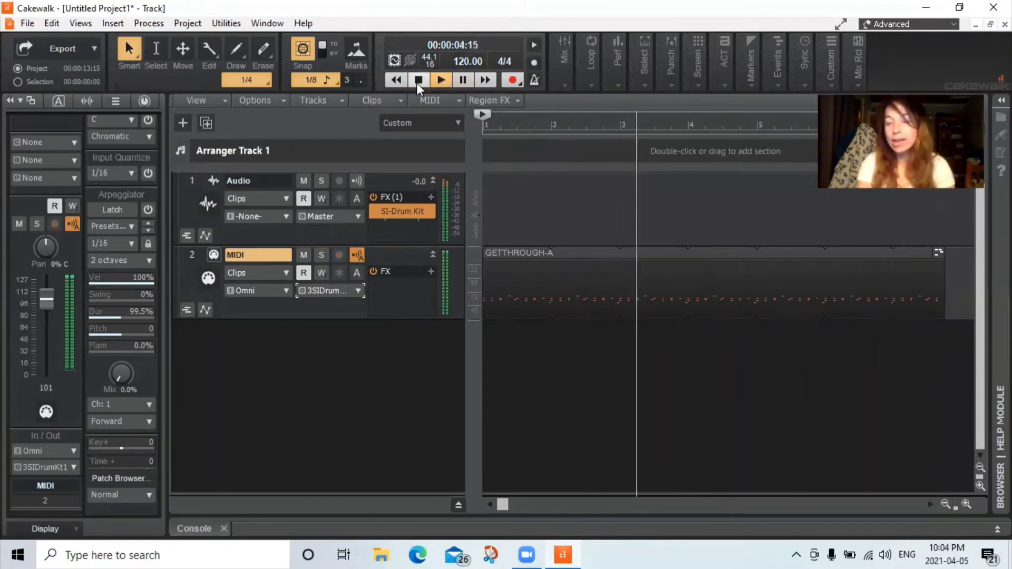
key("space")
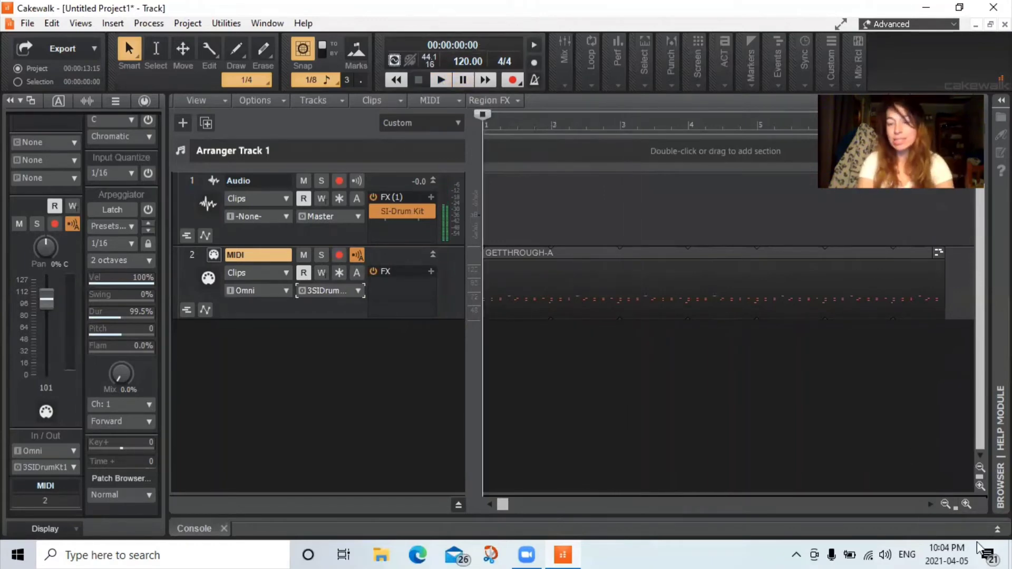
- Extend the GETTHROUGH-A clip to about bar 30 and reset the now time to 00:00:00:00
left_click(946, 504)
left_click(946, 504)
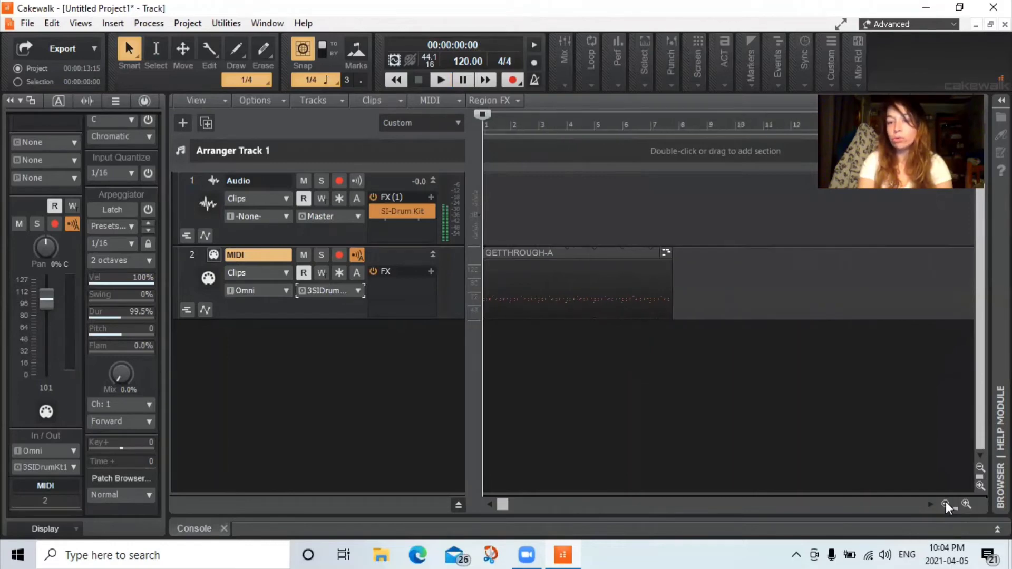
left_click(946, 503)
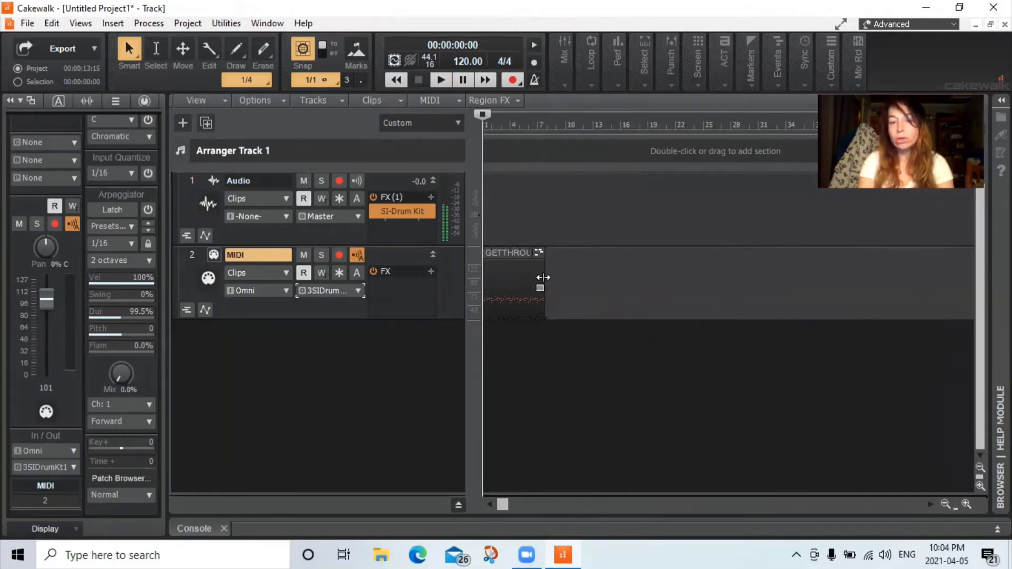
left_click_drag(543, 280, 748, 310)
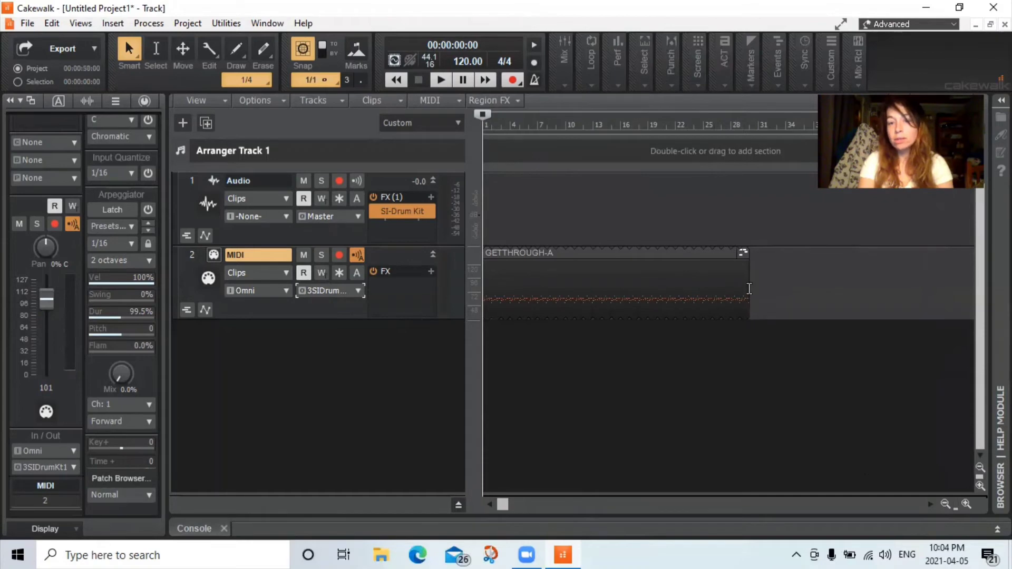
left_click(749, 288)
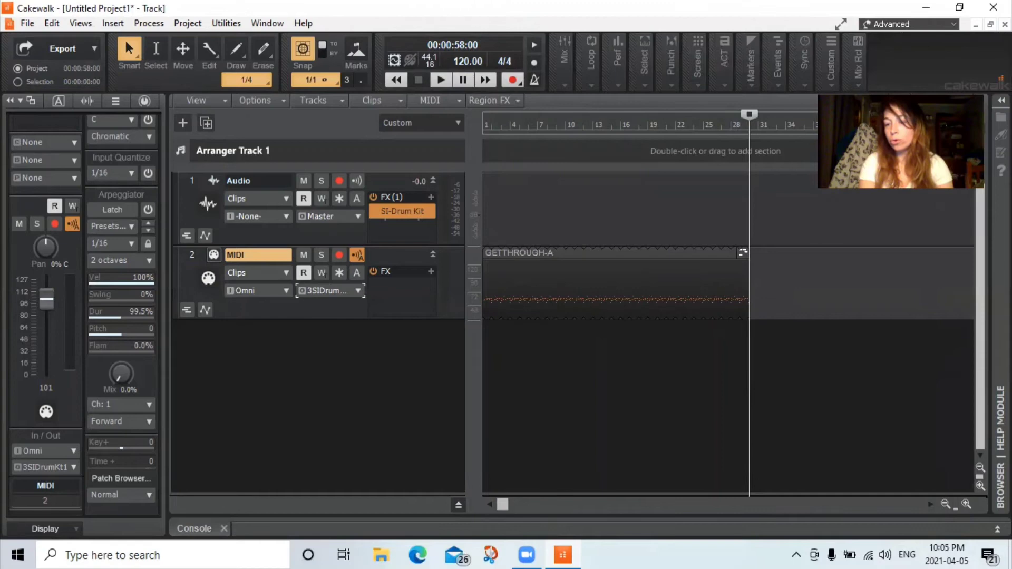
left_click(946, 504)
left_click(946, 504)
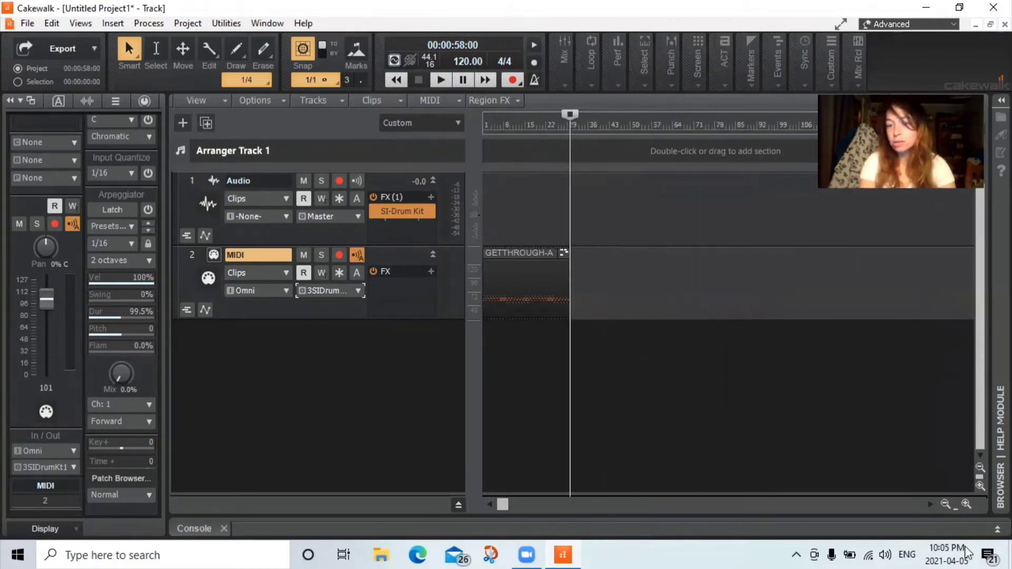
left_click(968, 503)
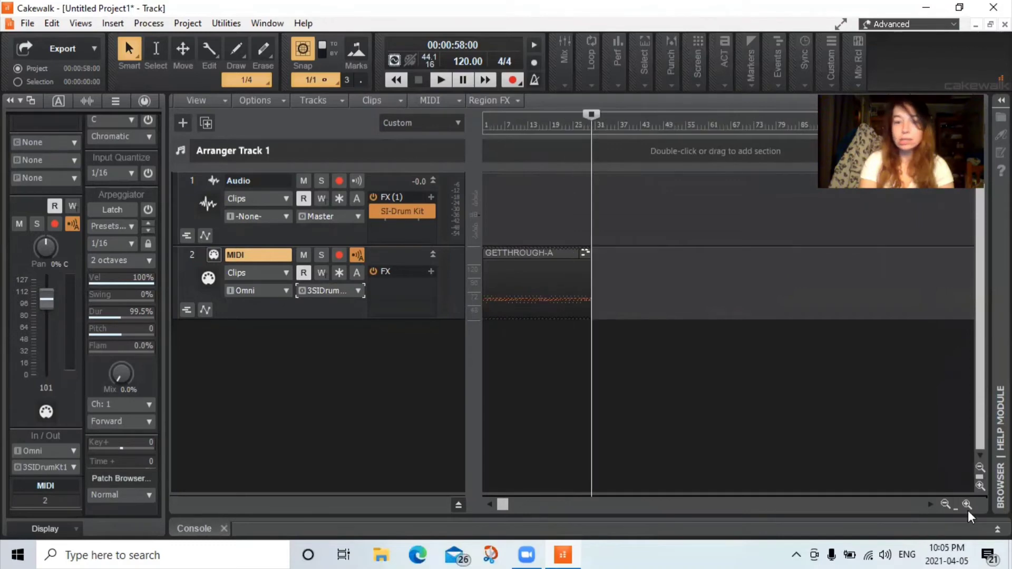
left_click(968, 507)
left_click(968, 510)
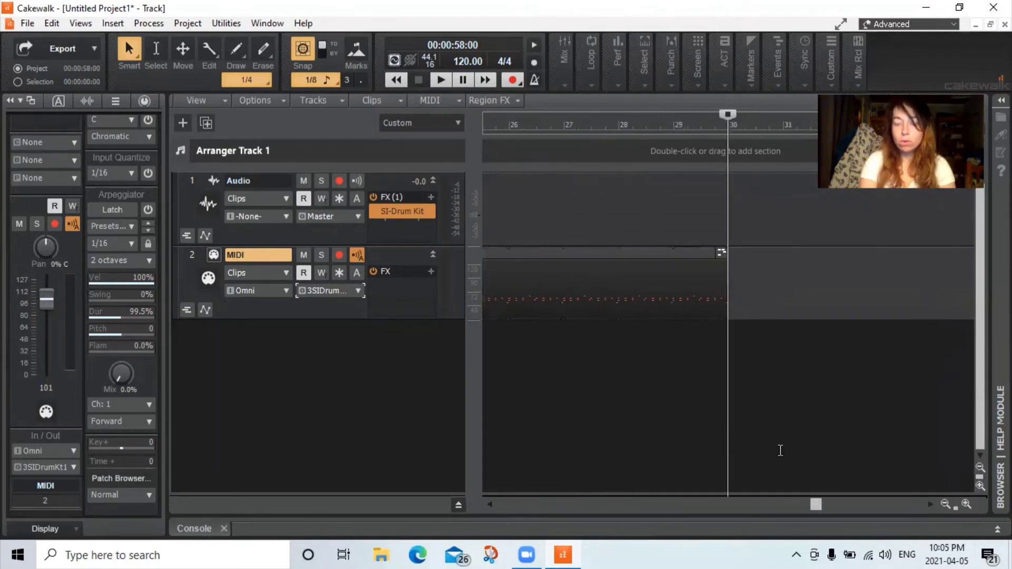
left_click_drag(815, 505, 476, 490)
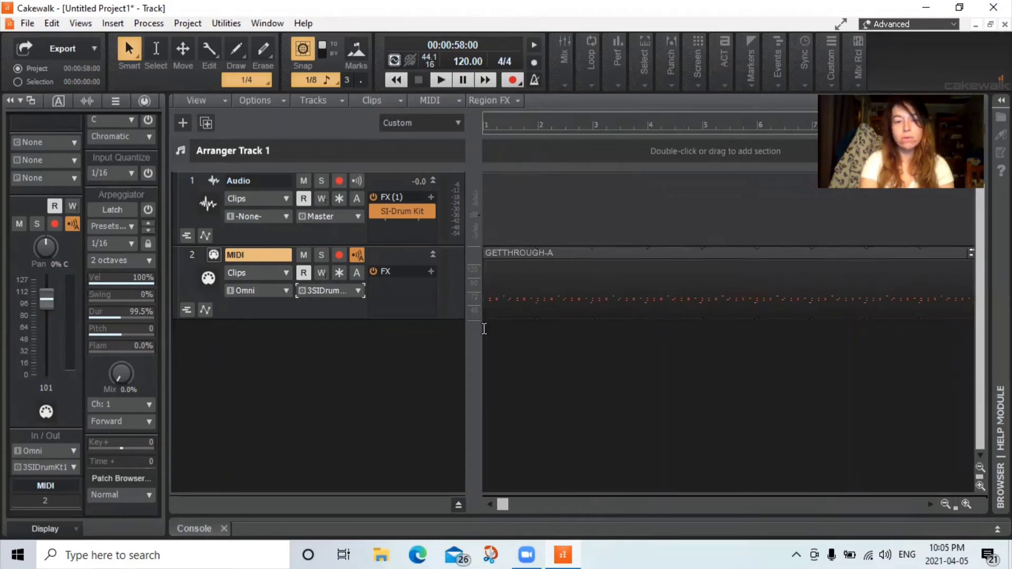
left_click(484, 328)
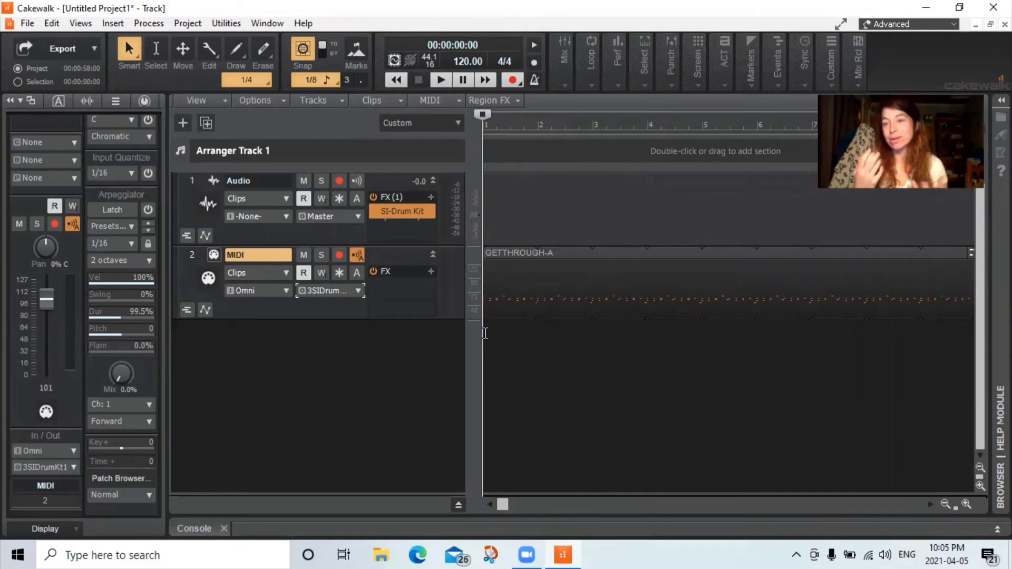
- Insert a new audio track, Track 3, below the drum tracks
right_click(347, 337)
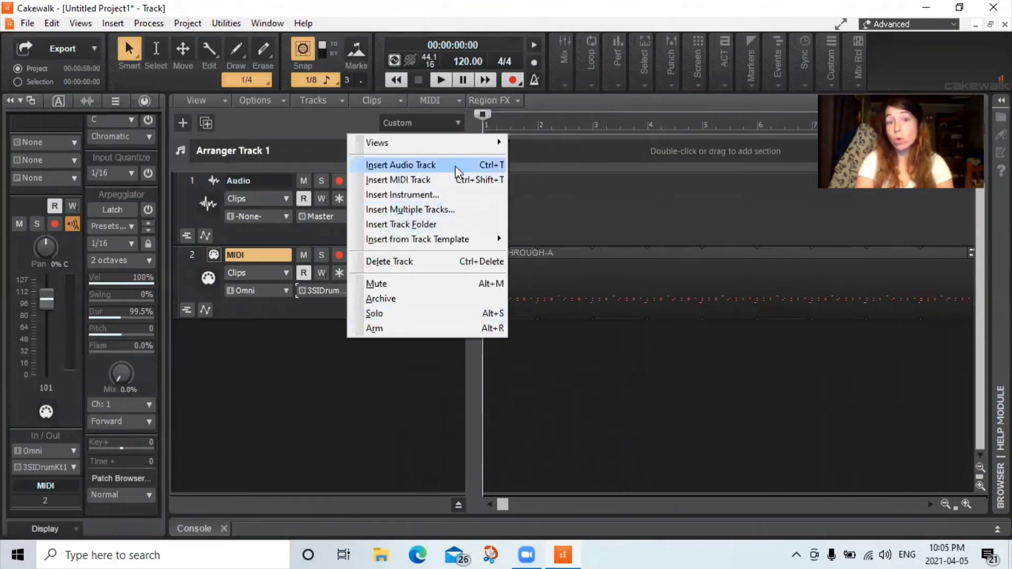
left_click(290, 403)
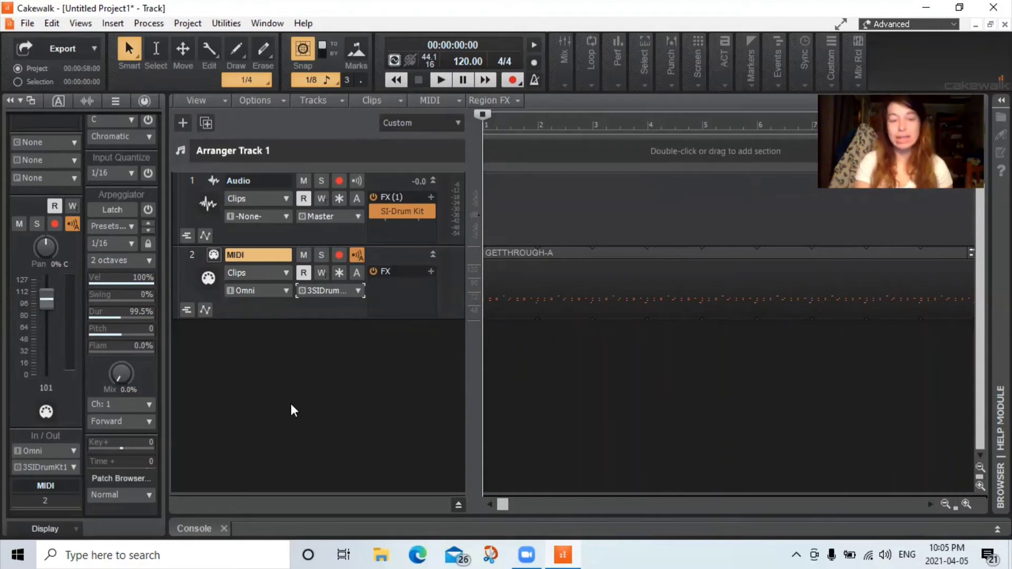
right_click(290, 404)
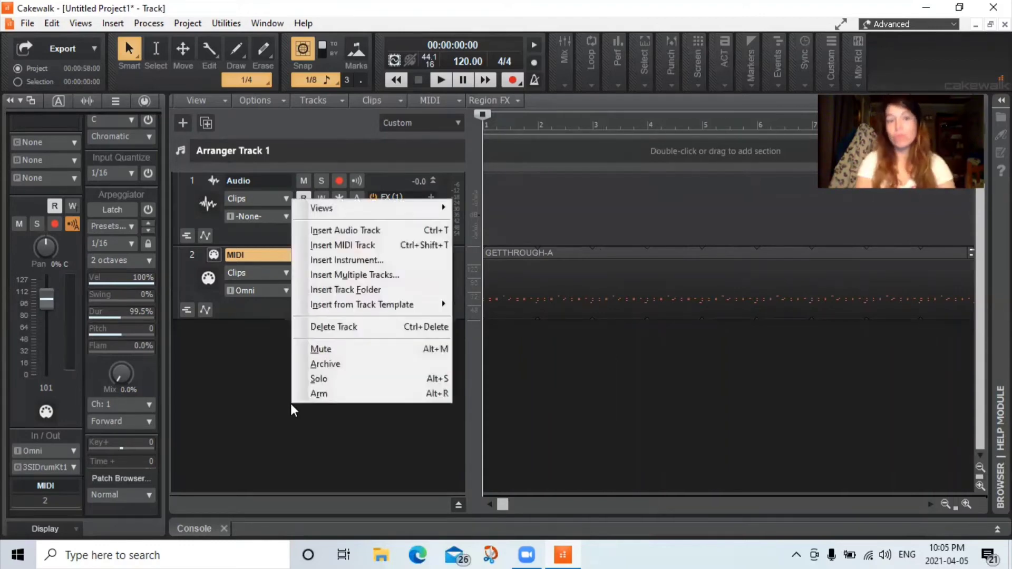
left_click(376, 232)
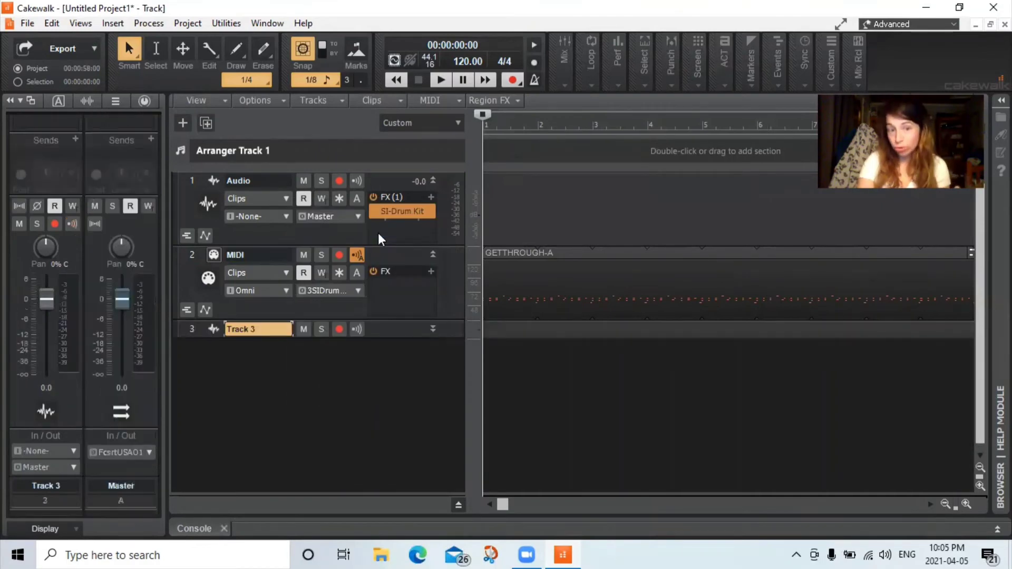
- Expand Track 3 to full height and collapse the Audio and MIDI tracks to single rows
left_click_drag(392, 338, 402, 407)
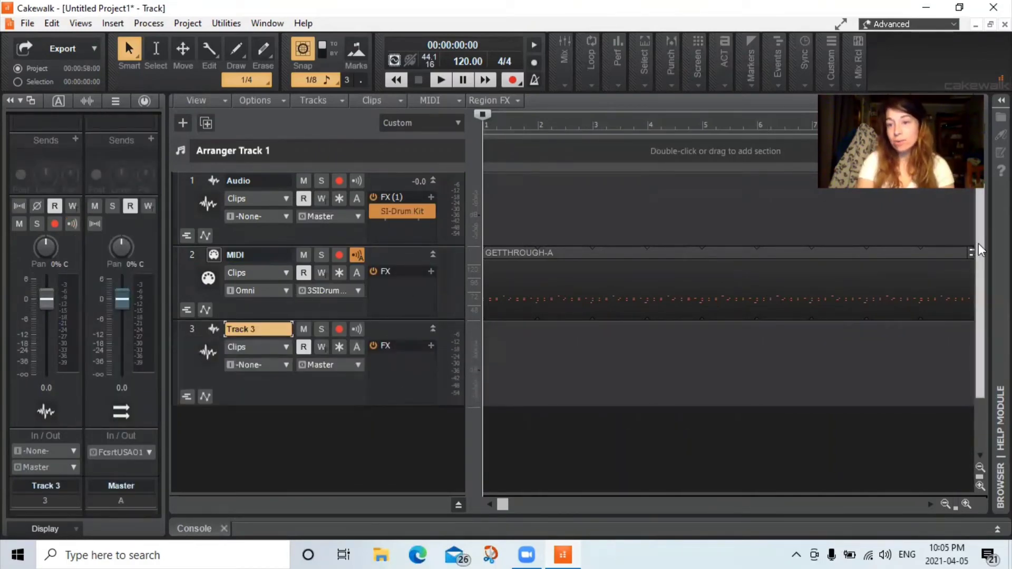
left_click_drag(390, 243, 393, 191)
left_click_drag(406, 263, 400, 182)
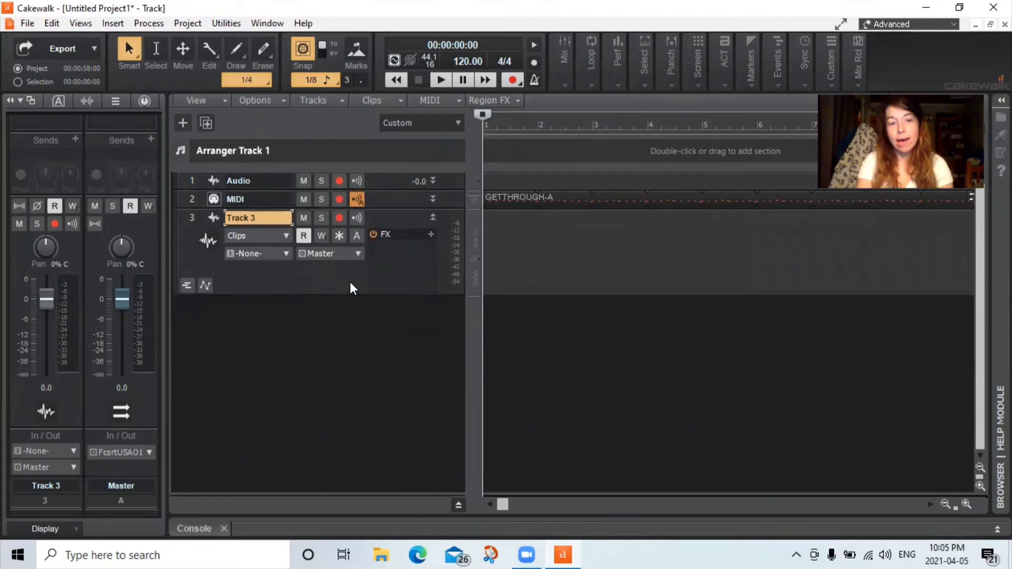
- Add MIDI Track 4 and insert the SI-String Section soft synth on Track 3
right_click(365, 334)
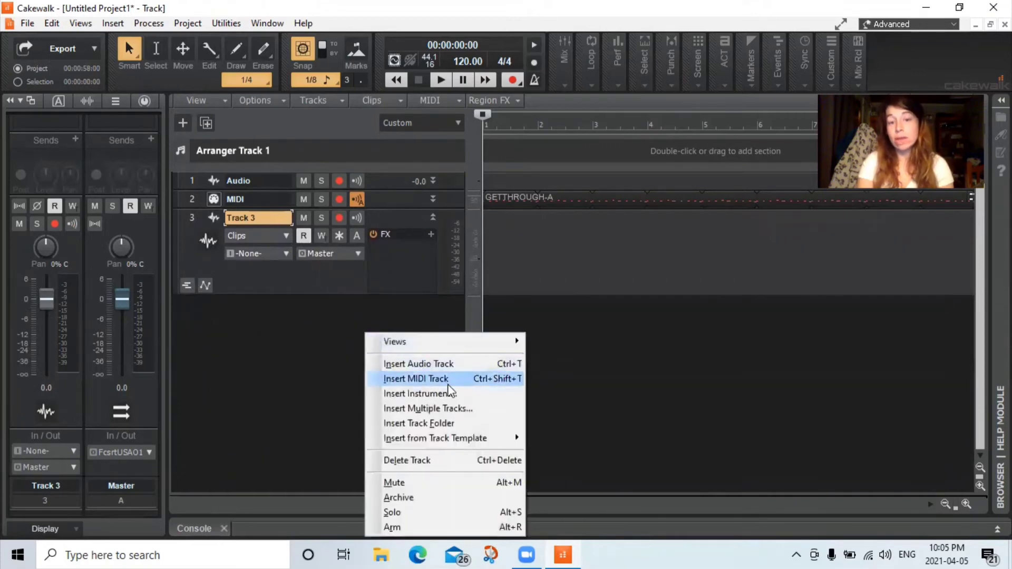
left_click(447, 380)
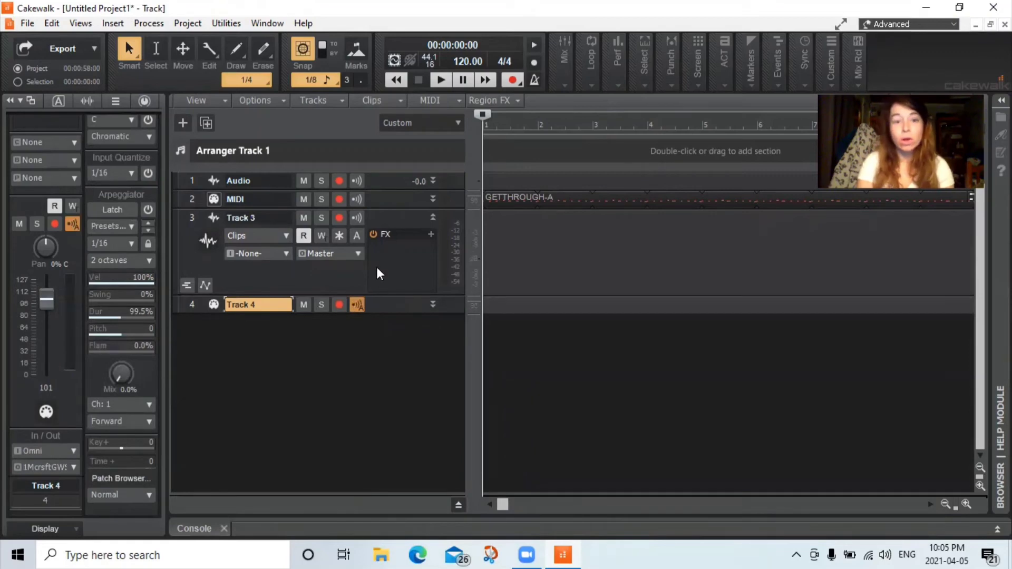
right_click(397, 267)
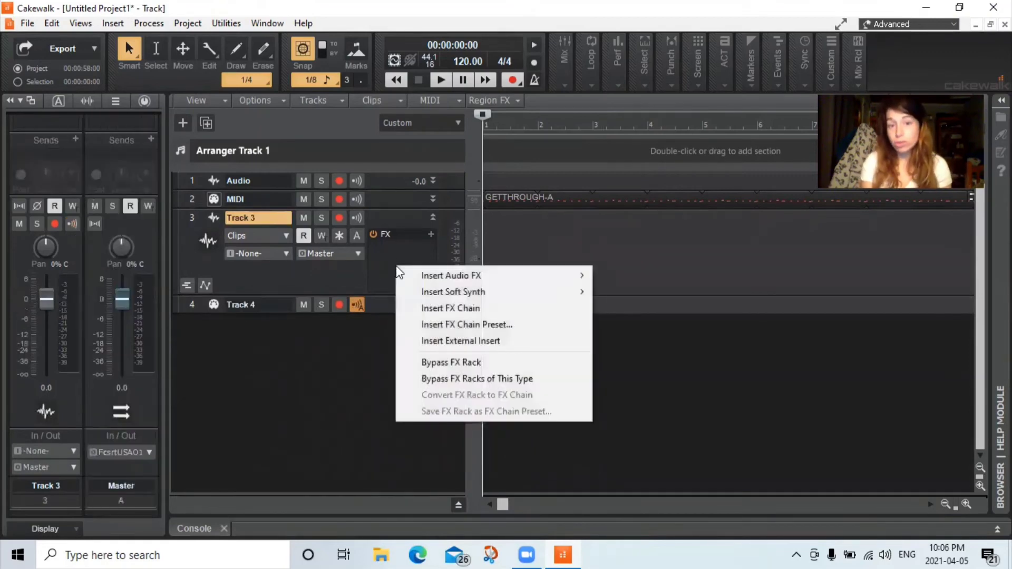
mouse_move(473, 293)
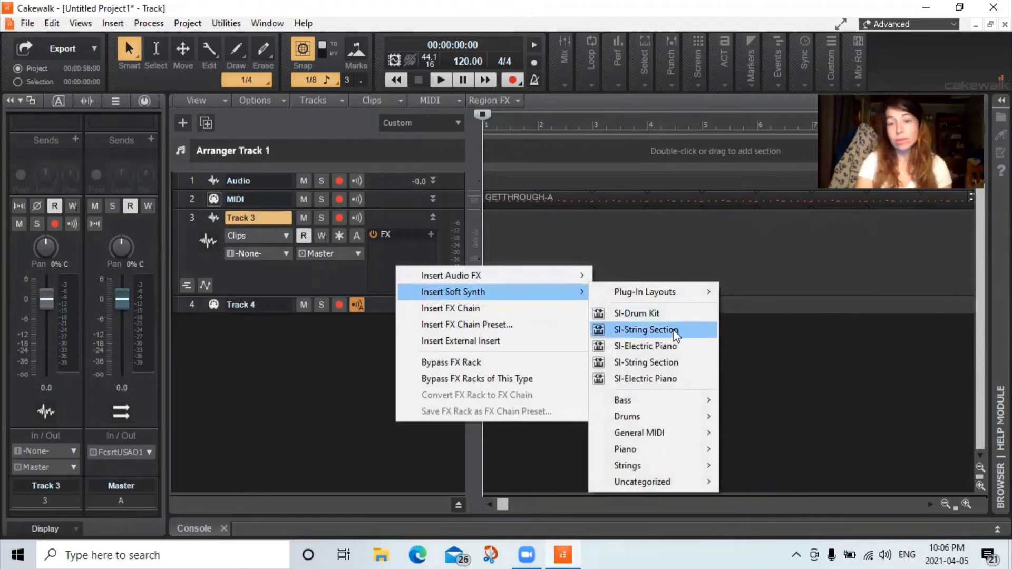
left_click(647, 329)
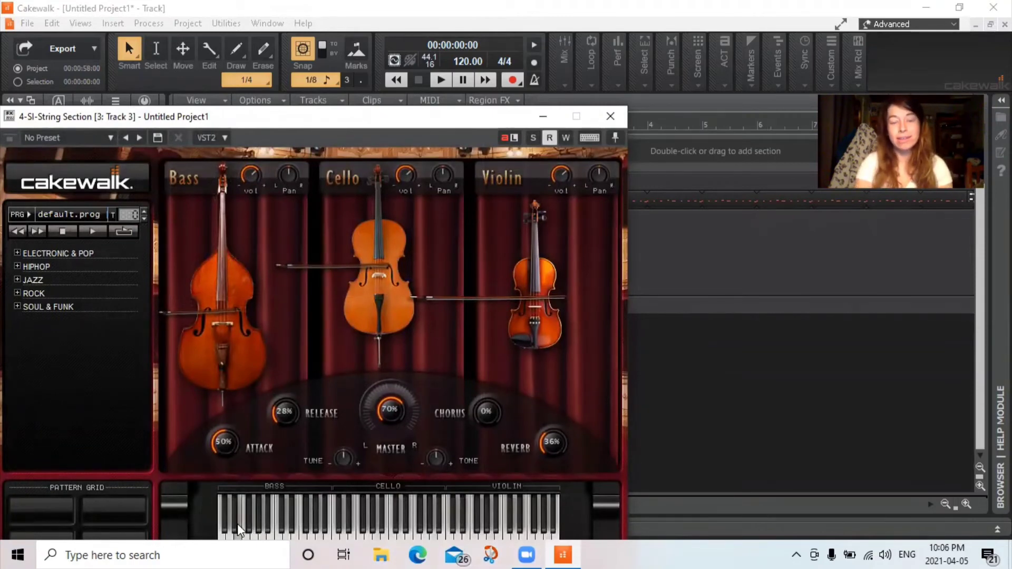
- Audition the string synth and load the OLD TIME STRINGS preset from ELECTRONIC & POP
left_click(411, 530)
left_click(403, 533)
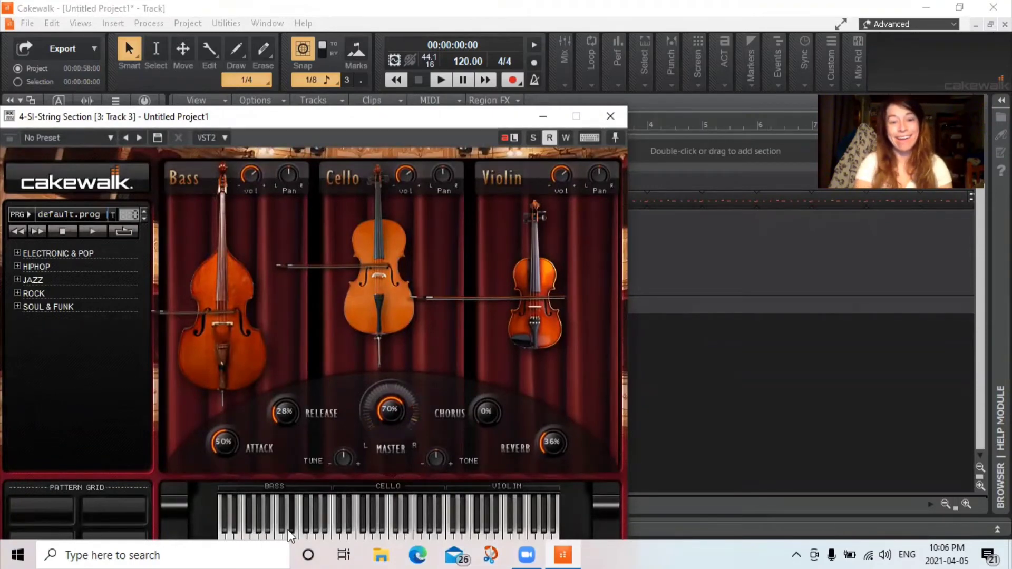
left_click(474, 535)
left_click(511, 530)
left_click(537, 530)
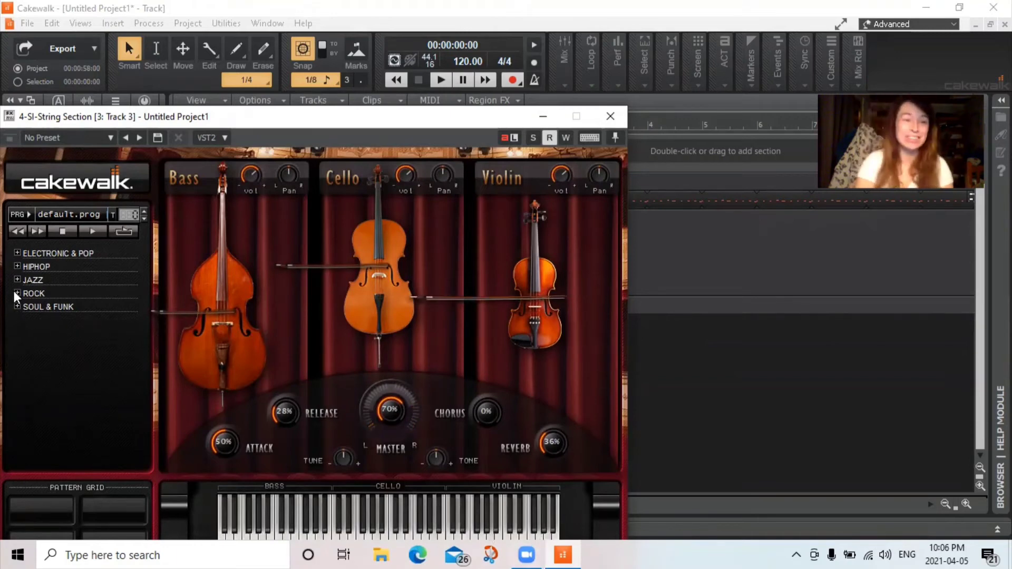
left_click(17, 252)
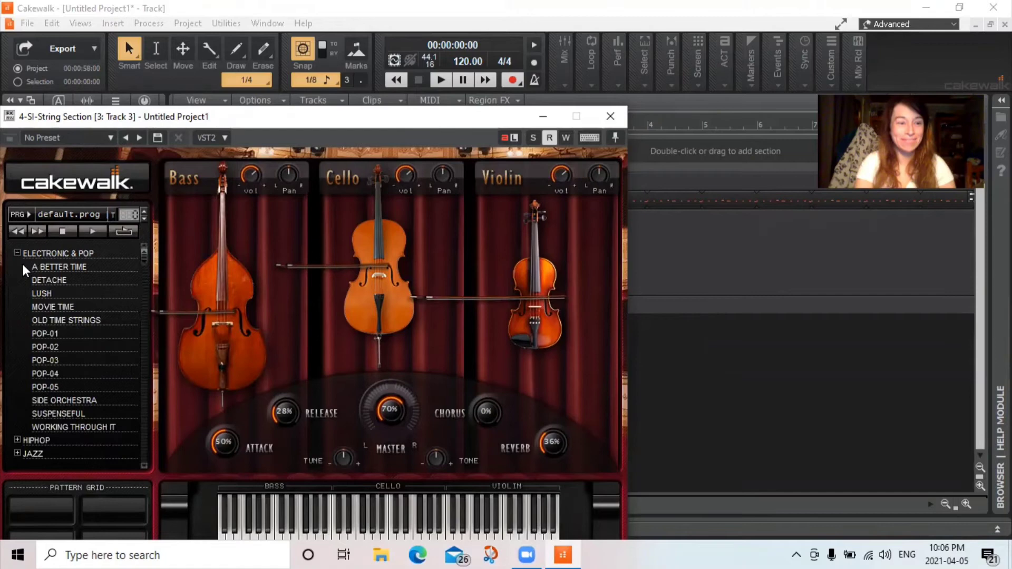
left_click(69, 320)
double_click(69, 320)
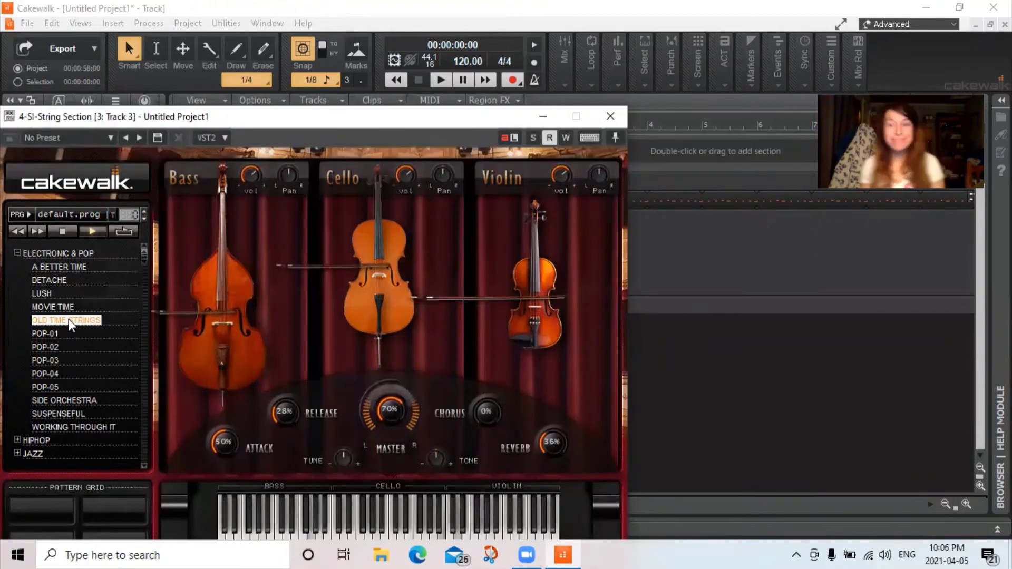
left_click(61, 235)
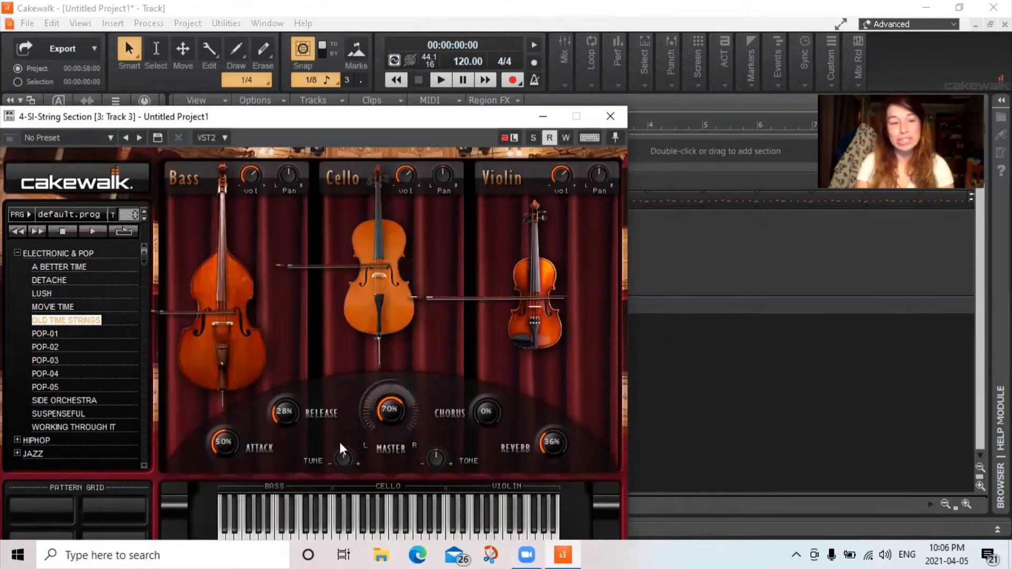
- Place the POP-01 pattern on Track 4 at bar 1, close the synth, and enlarge Track 4
left_click_drag(39, 335, 237, 335)
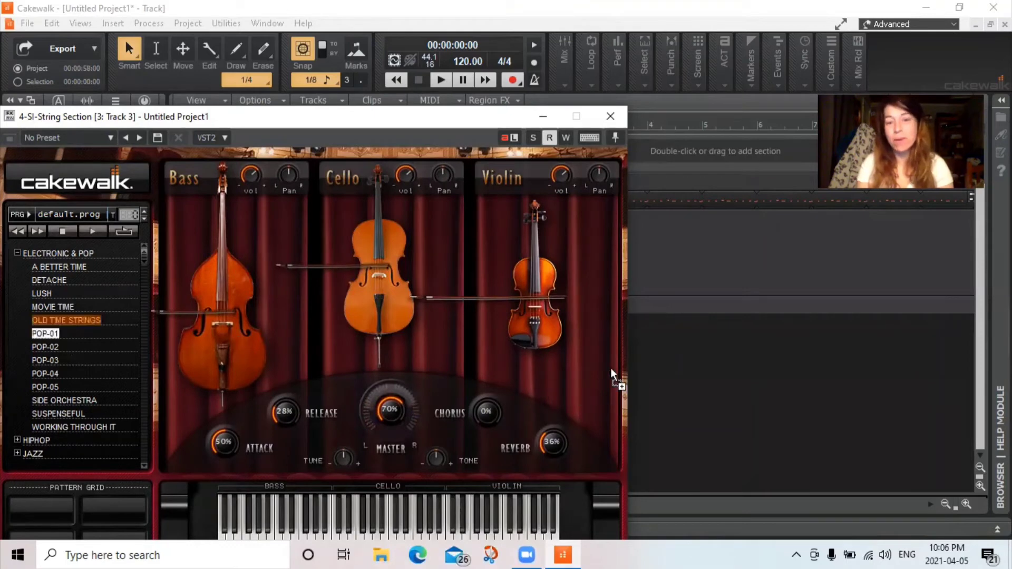
left_click_drag(645, 306, 644, 305)
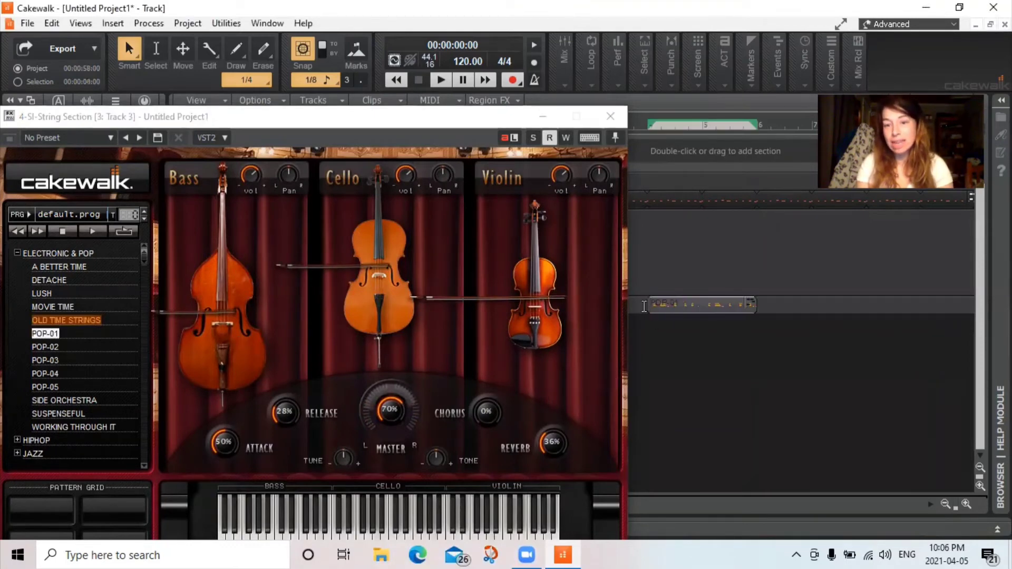
left_click(615, 117)
left_click(405, 309)
left_click_drag(407, 311, 411, 396)
left_click_drag(701, 301, 517, 314)
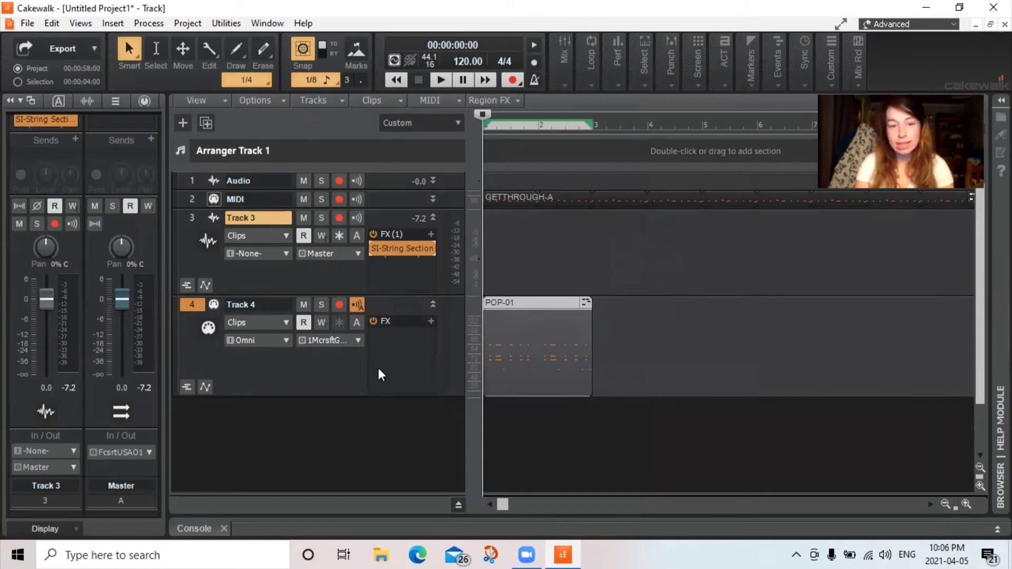
- Route Track 4's output to 4-SI-String Section 1 and play back to hear the strings
left_click(337, 338)
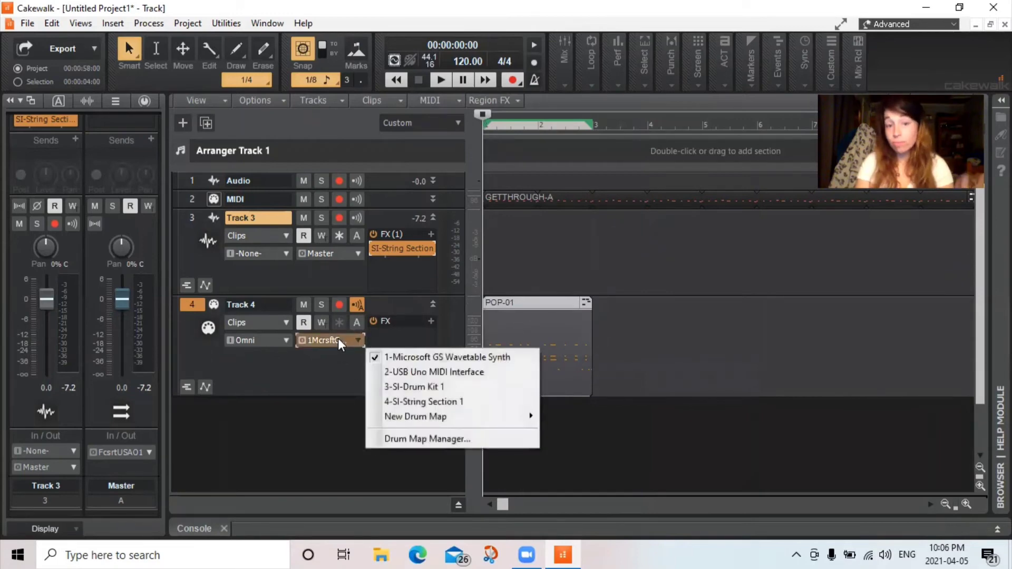
left_click(452, 399)
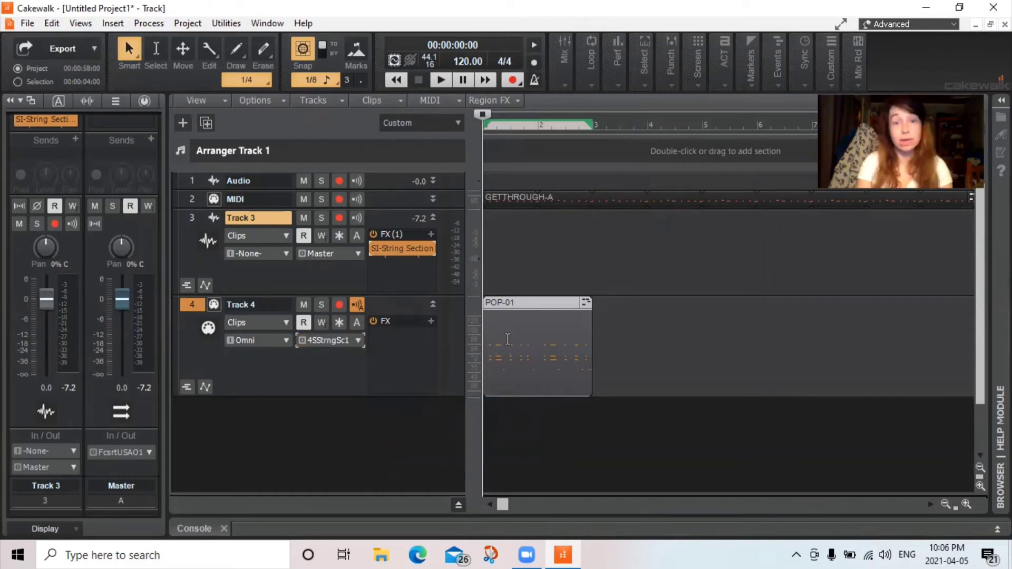
left_click(441, 87)
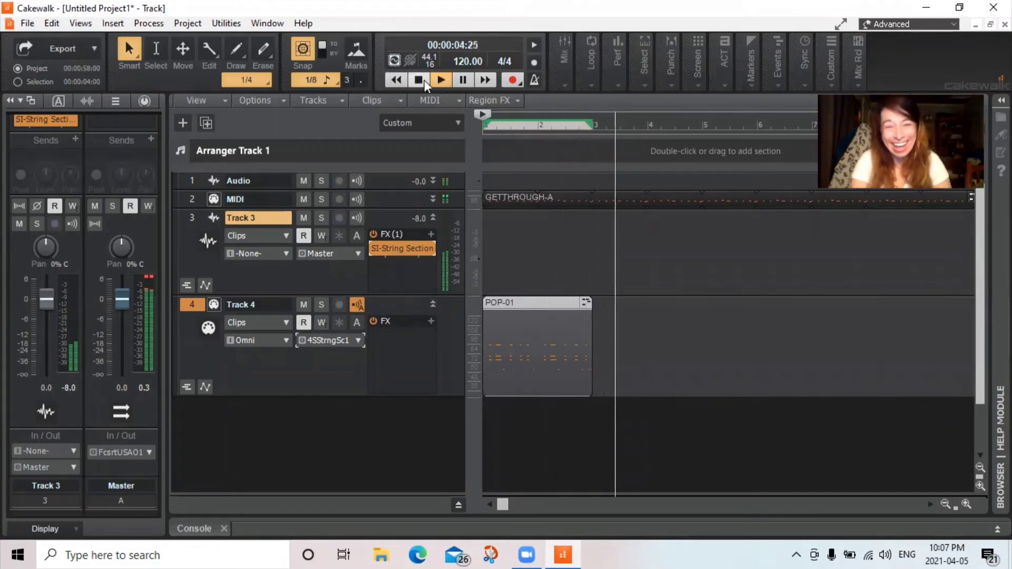
left_click(420, 79)
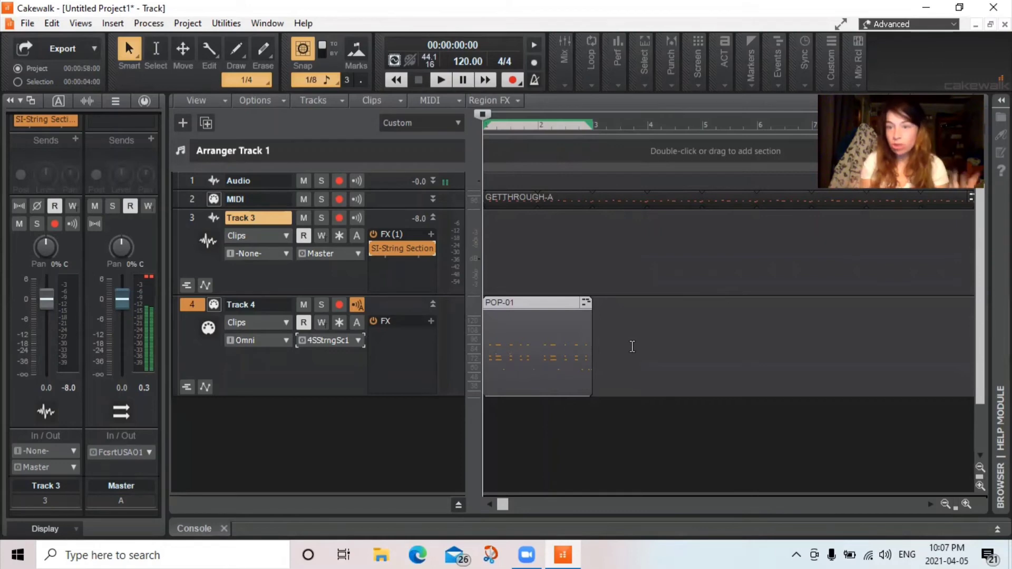
- Open the POP-01 clip in the Piano Roll, zoomed to bars 1–3 with the upper notes visible
left_click(585, 304)
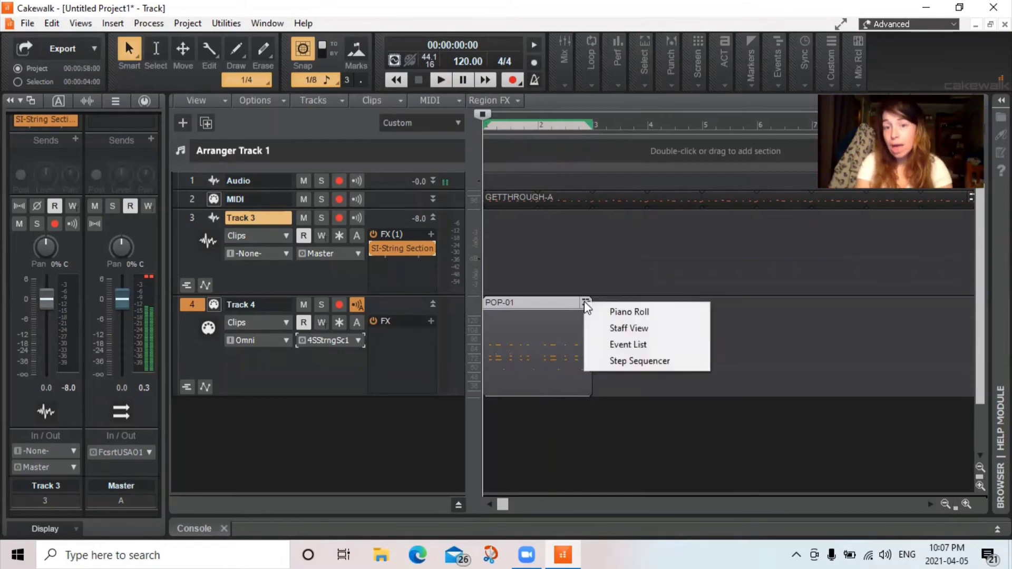
left_click(653, 312)
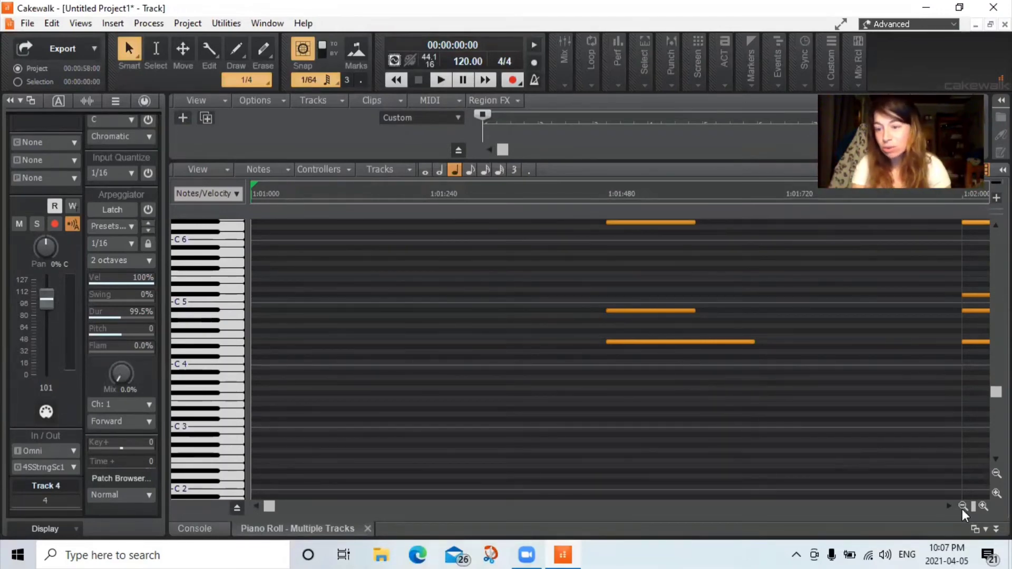
left_click(963, 509)
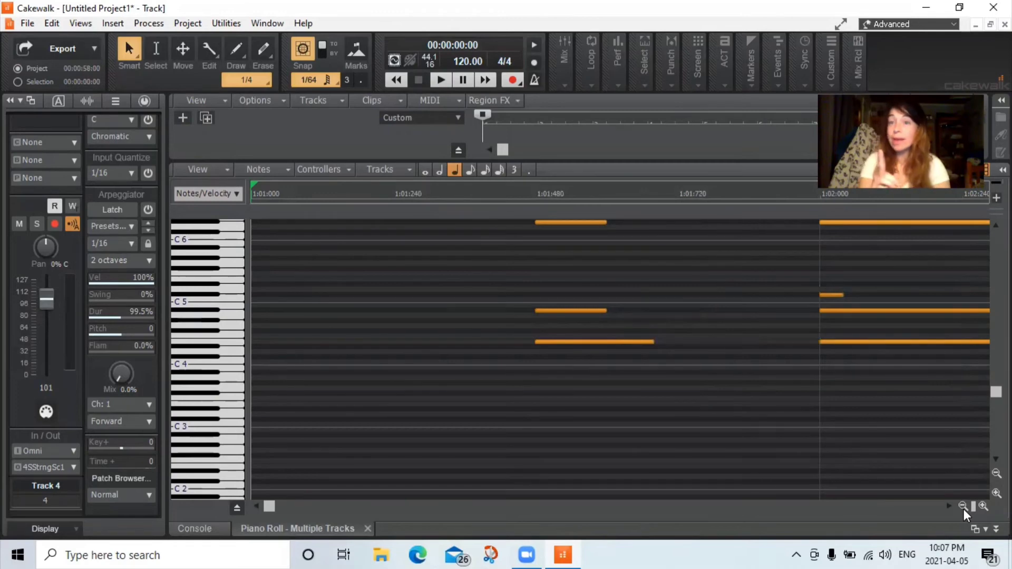
left_click(963, 507)
left_click(963, 507)
left_click(963, 507)
left_click(963, 508)
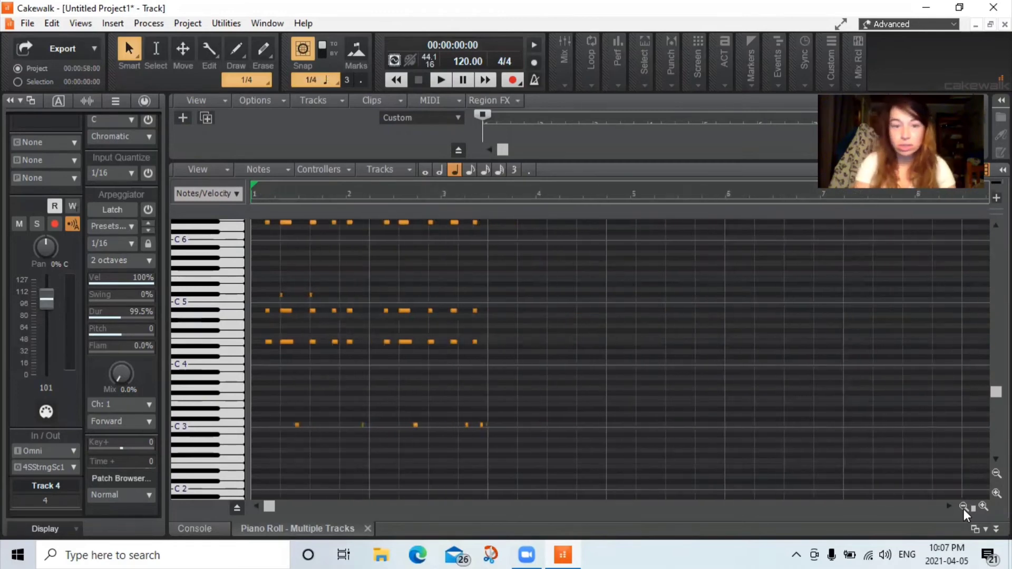
left_click(964, 508)
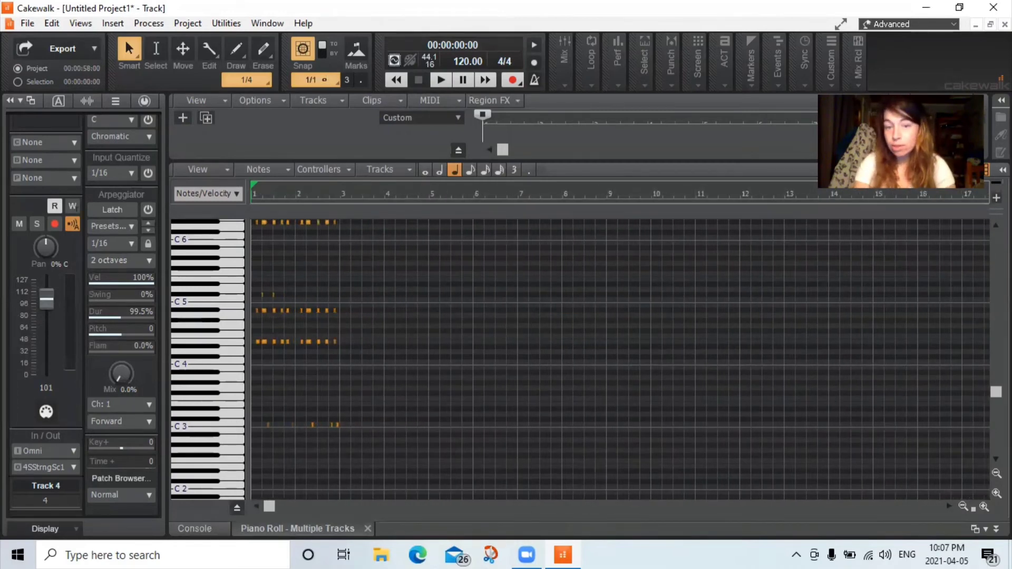
key("ctrl+Right")
key("ctrl+Right")
key("ctrl+Right")
key("ctrl+Right")
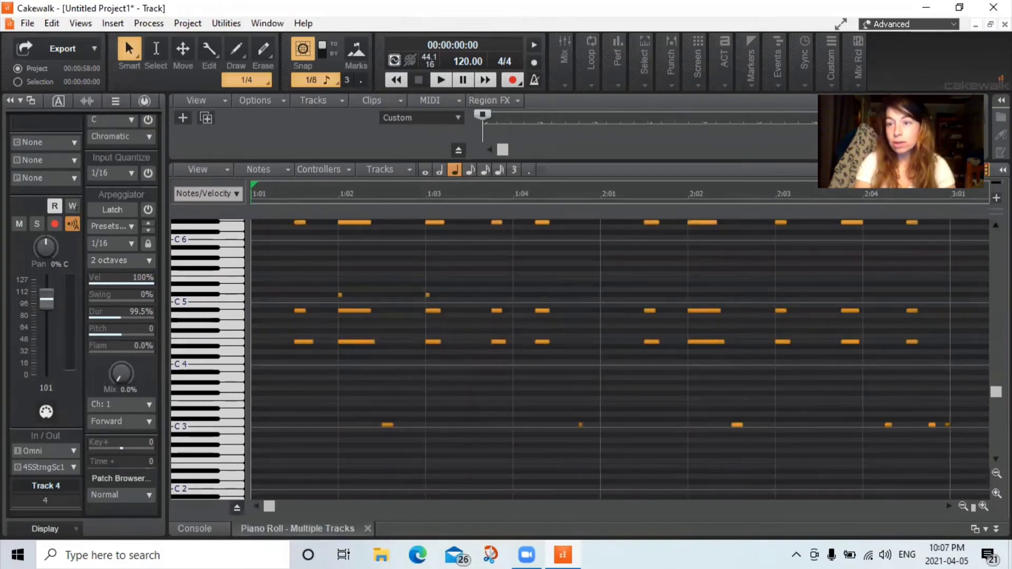
scroll(580, 356, "up", 3)
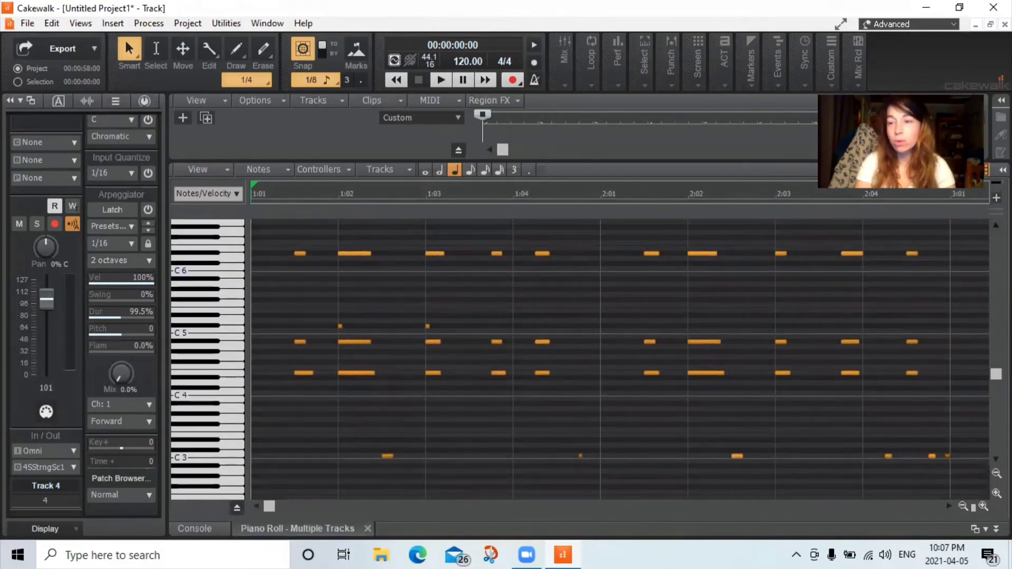
scroll(827, 310, "up", 2)
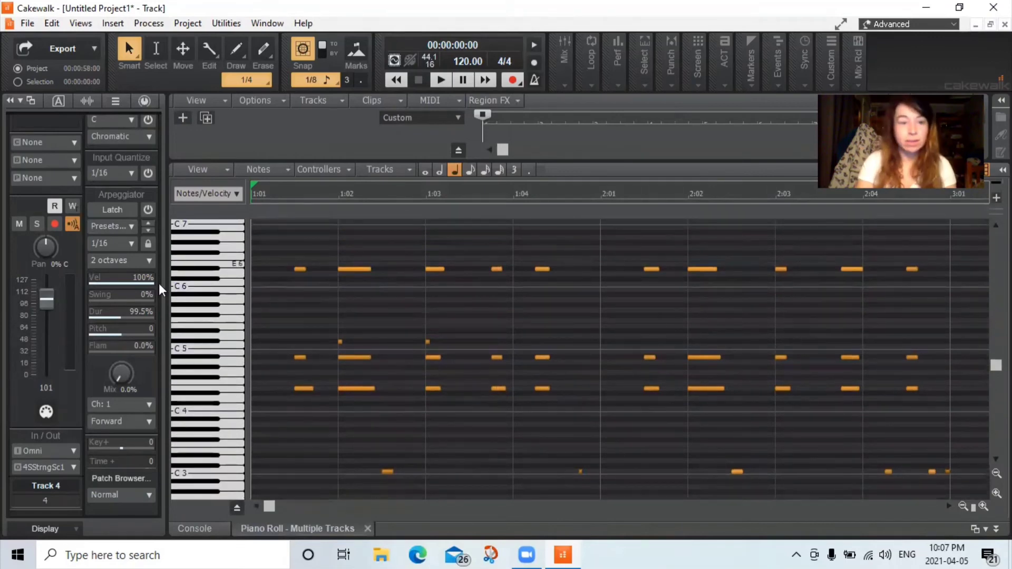
- Lower the ten top-row POP-01 notes 9 semitones, from D#6 to F#5
mouse_move(231, 243)
left_mouse_down()
mouse_move(238, 405)
mouse_move(232, 307)
mouse_move(239, 372)
left_mouse_up()
left_click(223, 328)
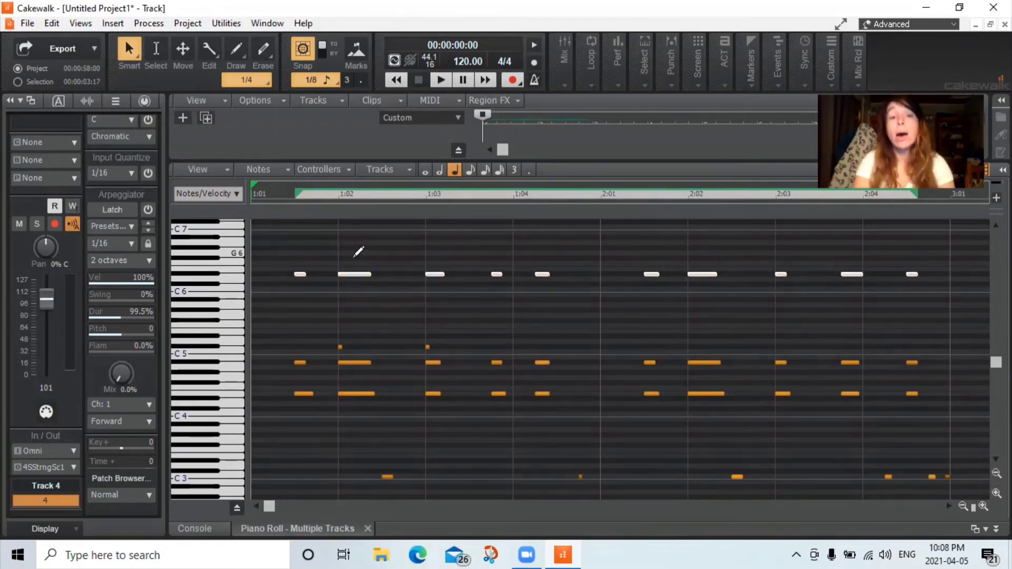
left_click_drag(355, 274, 360, 322)
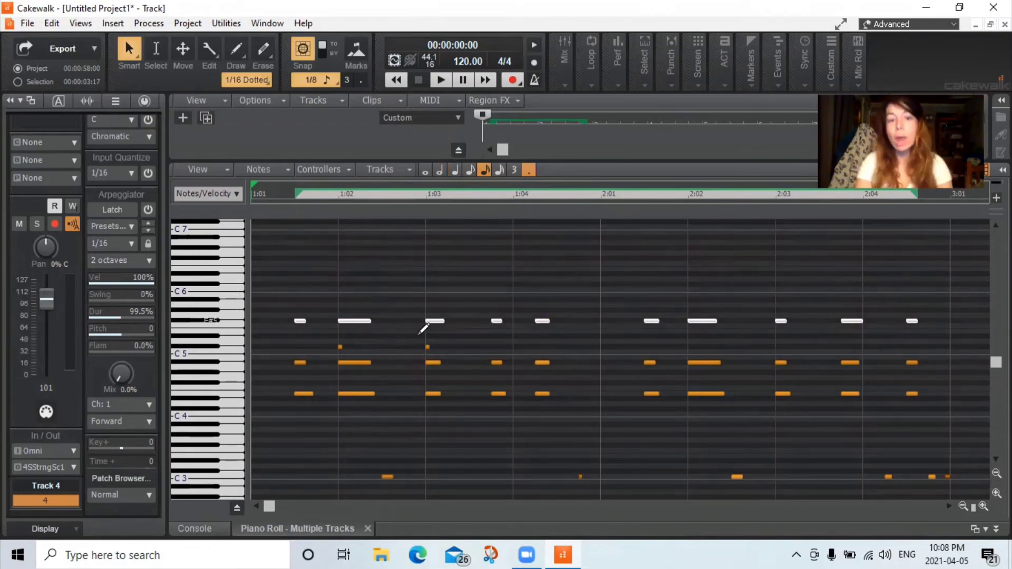
left_click(295, 288)
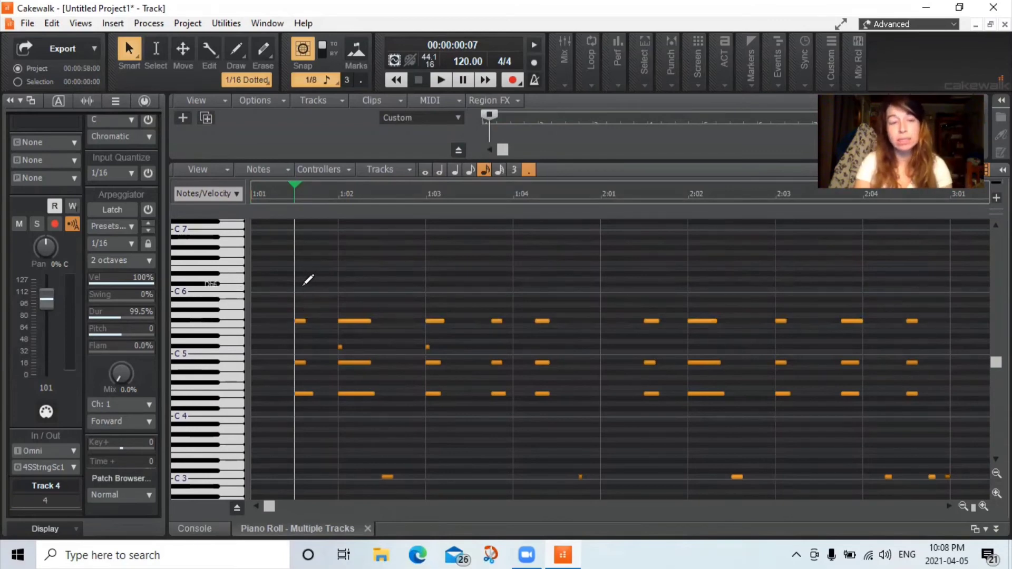
- Add, move and lengthen a trial E6 note at bar 1, delete it, then hide the Piano Roll
left_click(299, 285)
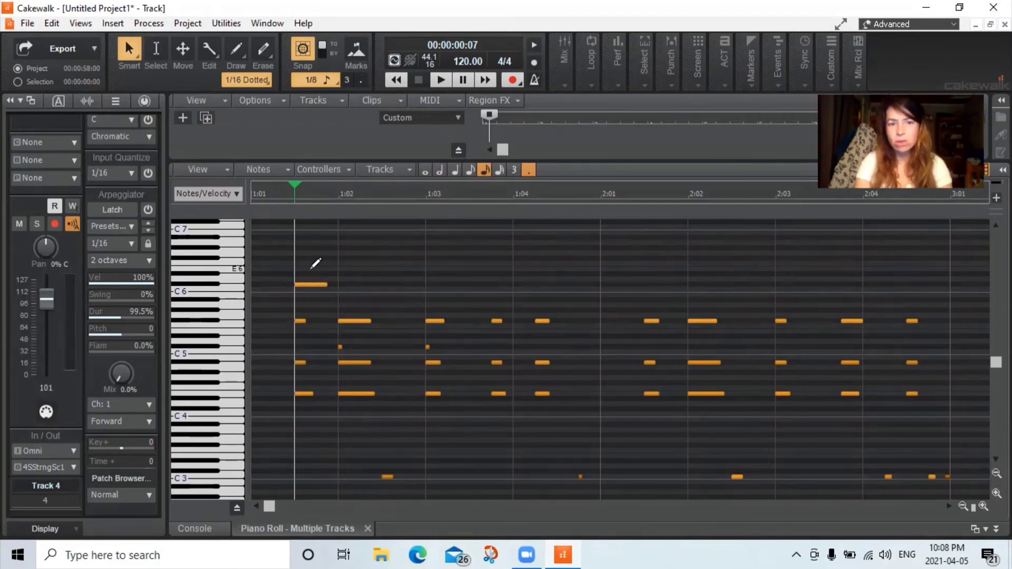
left_click(311, 268)
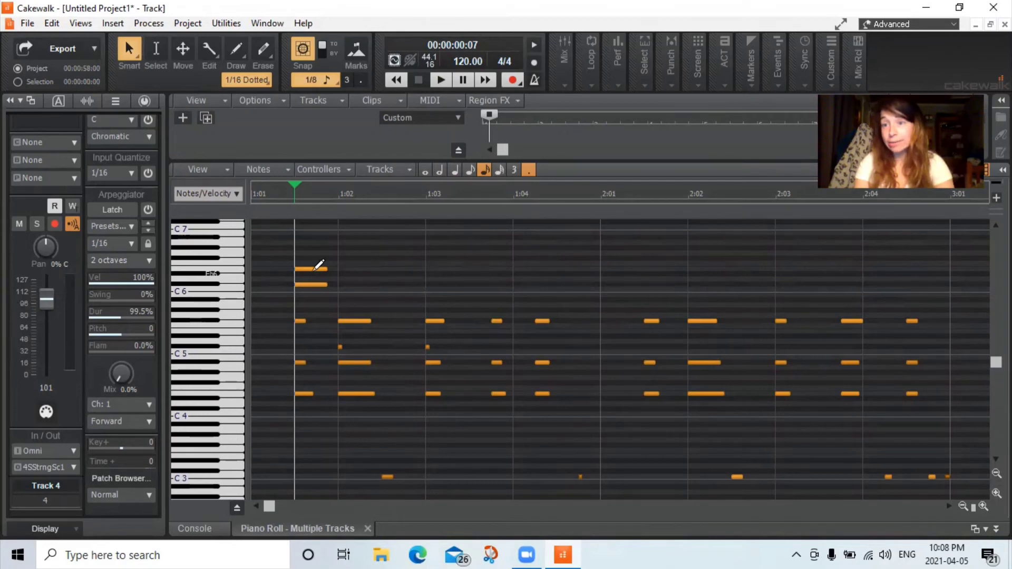
mouse_move(319, 269)
left_mouse_down()
mouse_move(388, 258)
mouse_move(417, 273)
mouse_move(385, 411)
mouse_move(452, 355)
mouse_move(413, 442)
mouse_move(350, 292)
mouse_move(373, 312)
mouse_move(308, 294)
left_mouse_up()
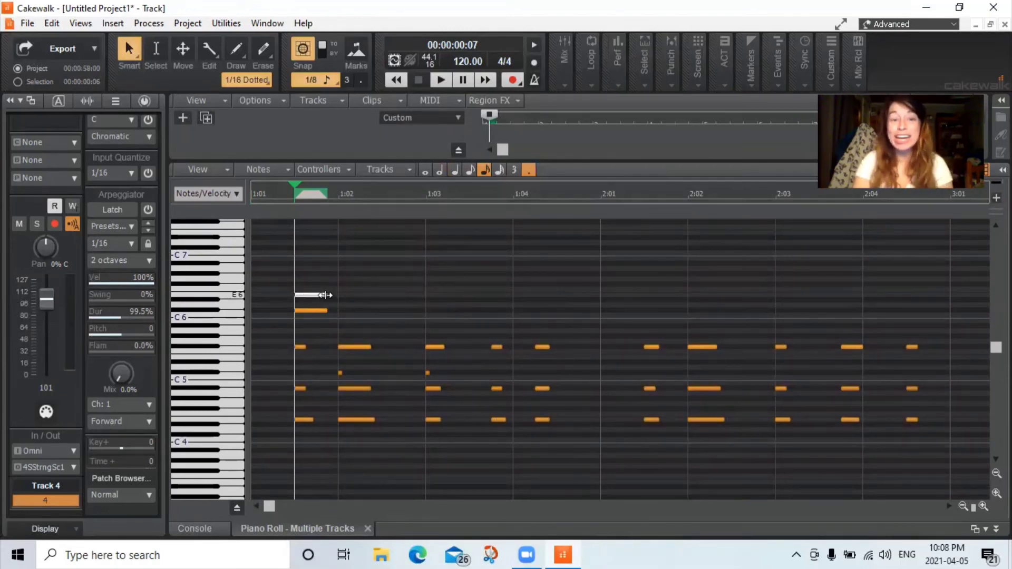
mouse_move(326, 296)
left_mouse_down()
mouse_move(500, 294)
mouse_move(298, 306)
mouse_move(337, 298)
left_mouse_up()
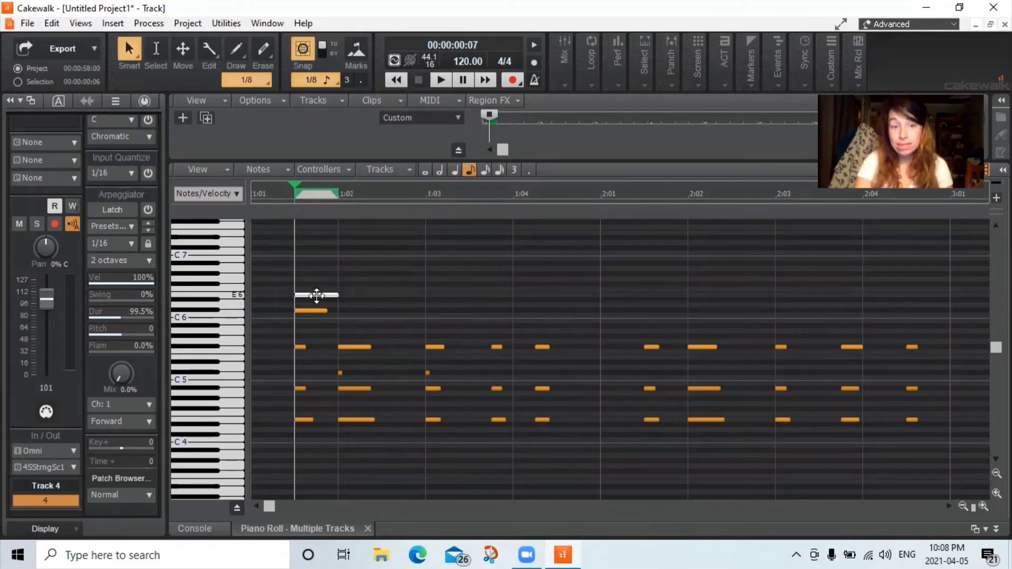
key("Delete")
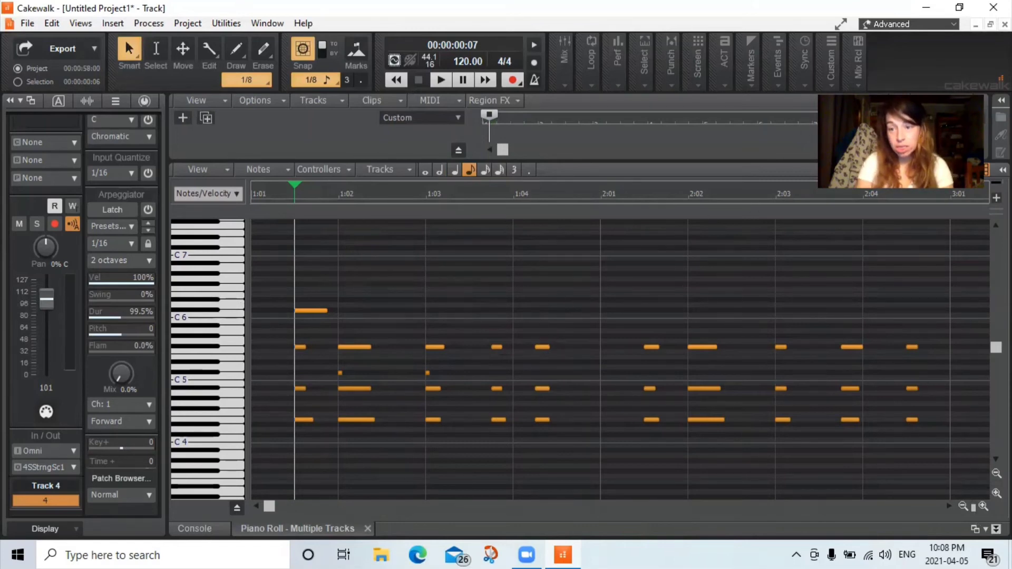
left_click(996, 529)
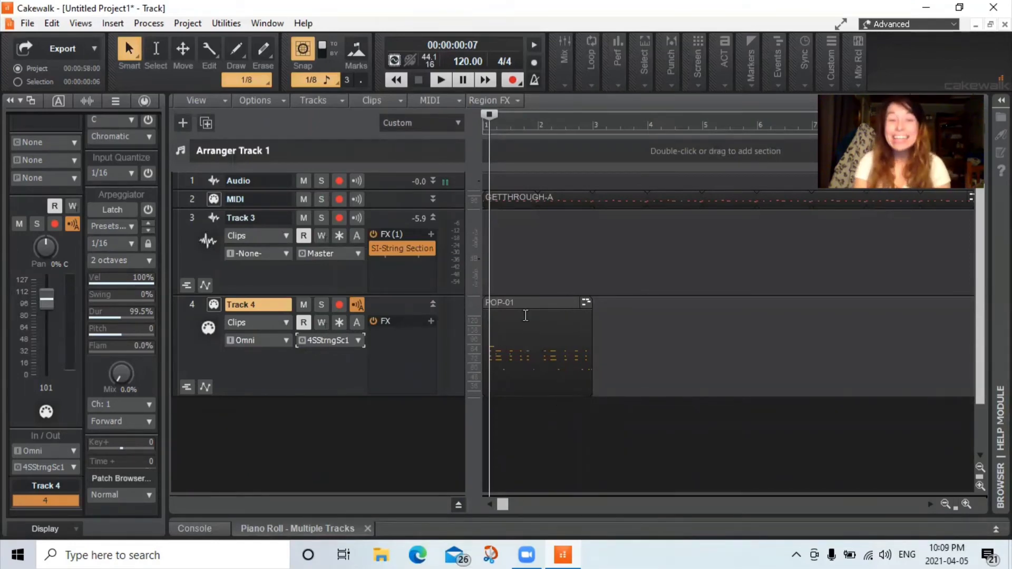
- Minimize Track 3 and Track 4 heights so all four tracks show as compact rows
left_click_drag(402, 295, 407, 208)
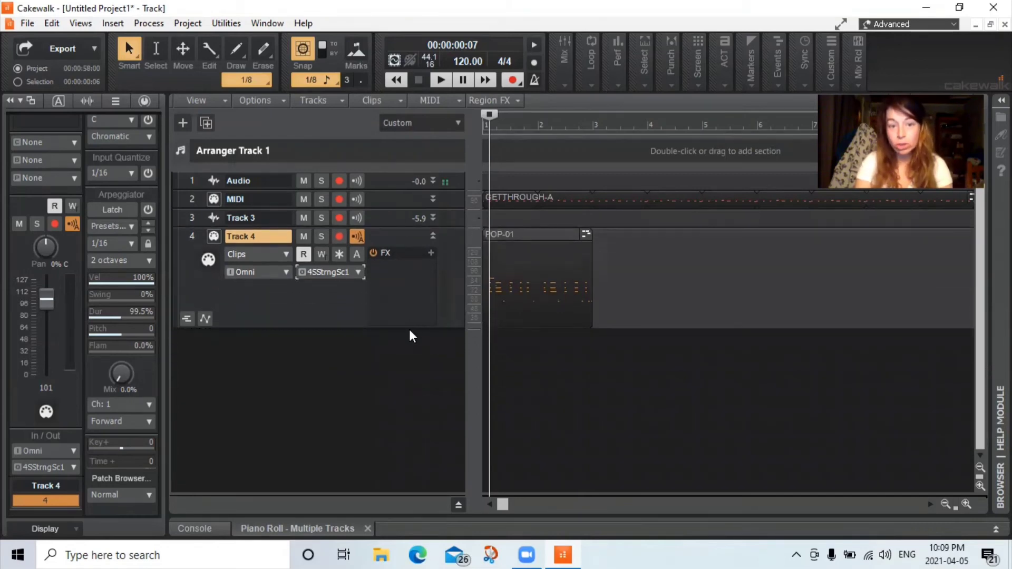
left_click_drag(410, 328, 403, 228)
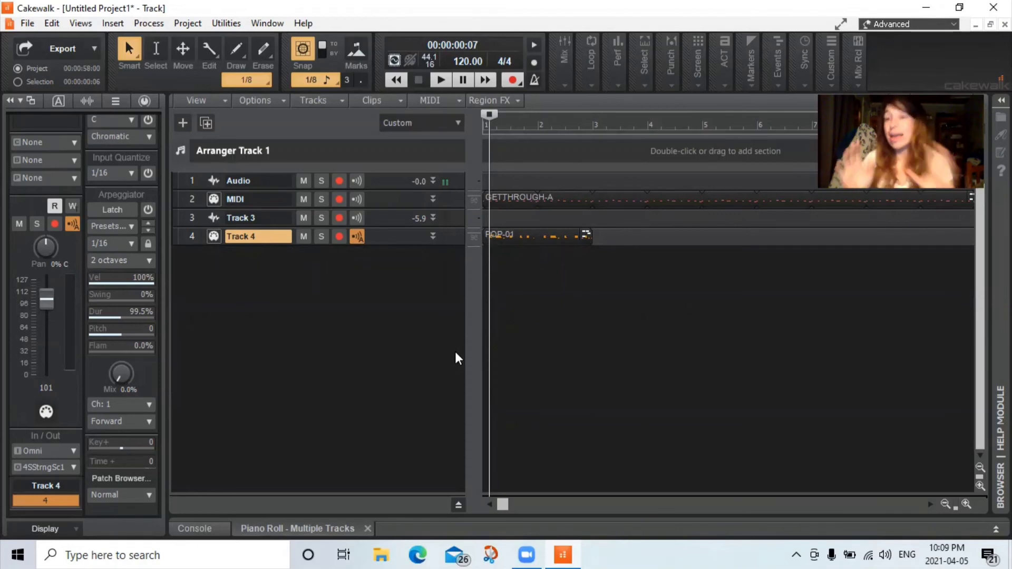
- Insert audio Tracks 5 and 6 below Track 4 and expand each to show its settings
right_click(274, 279)
left_click(325, 310)
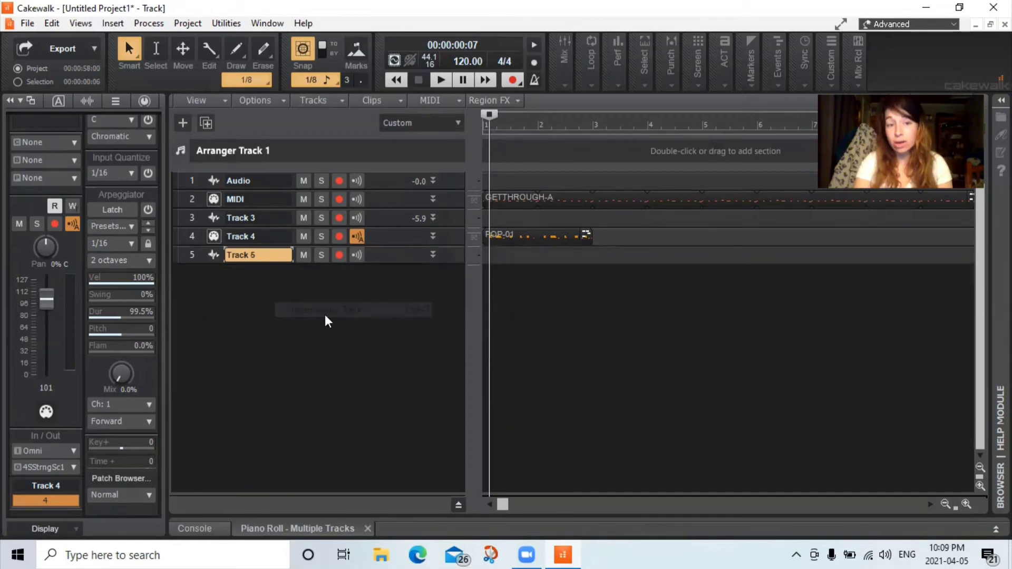
left_click_drag(385, 274, 387, 343)
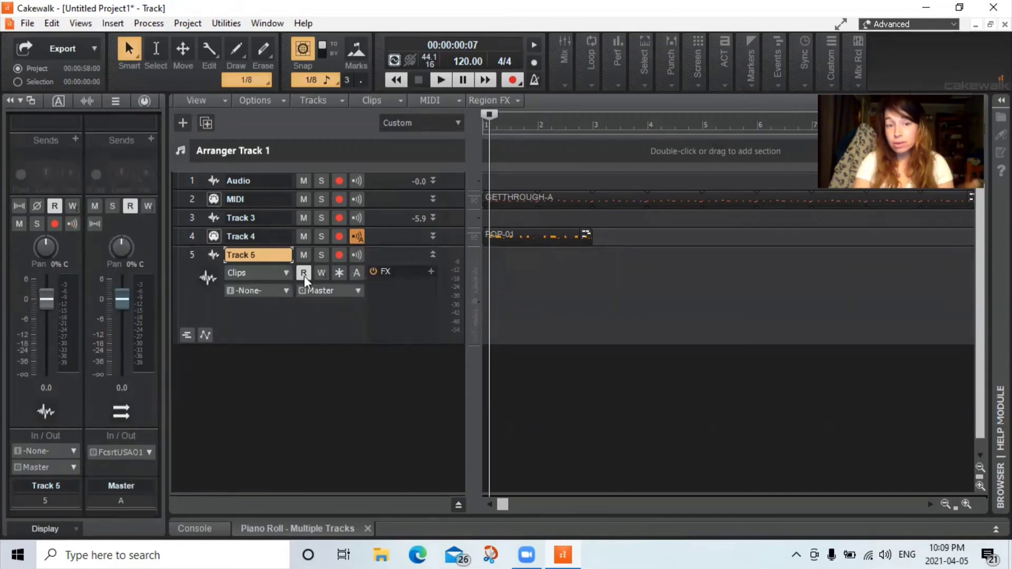
right_click(324, 367)
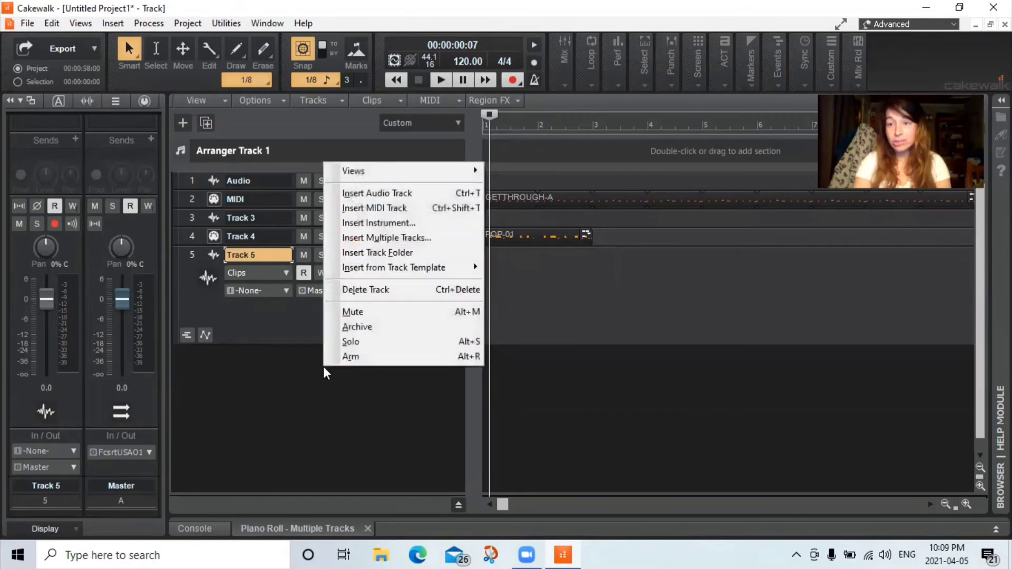
left_click(390, 195)
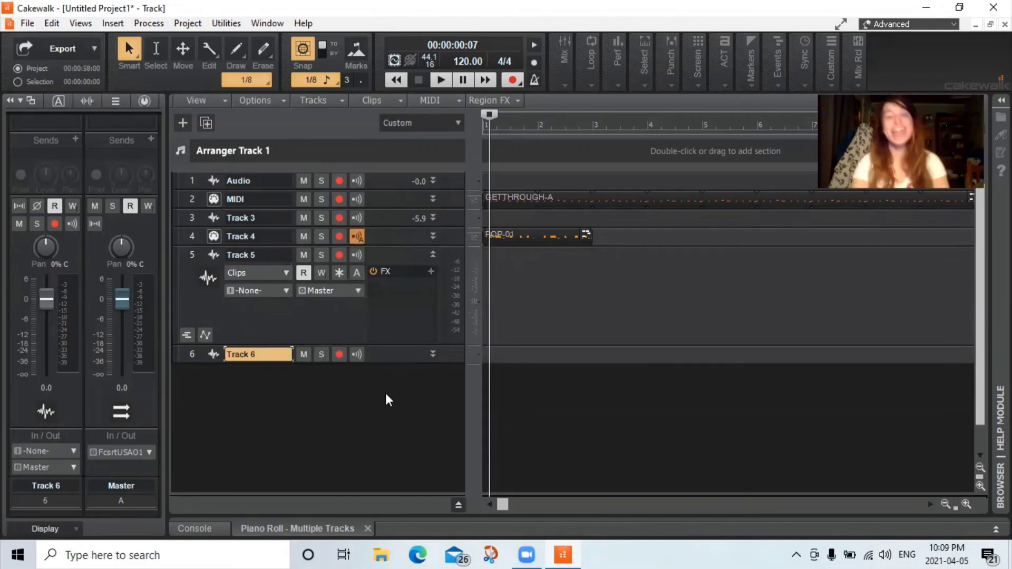
left_click_drag(381, 362, 387, 458)
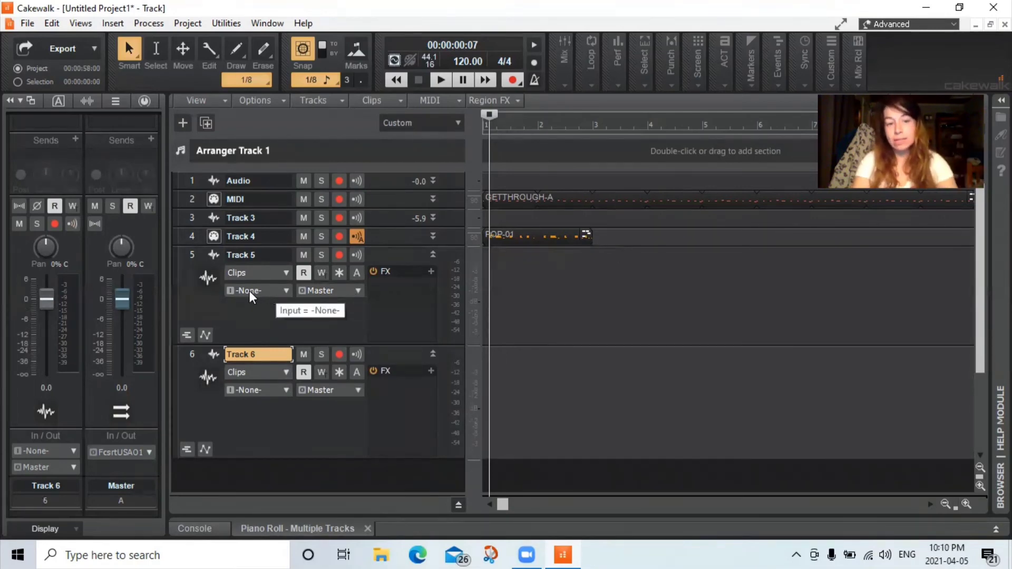
- Check Track 5's Focusrite USB ASIO input options, leaving its input at None
left_click(276, 293)
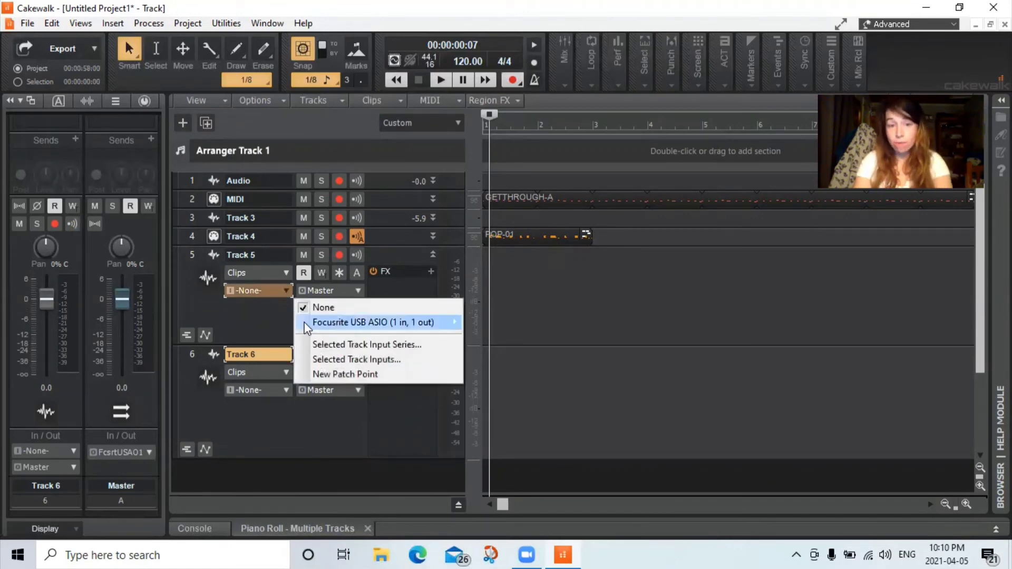
mouse_move(305, 325)
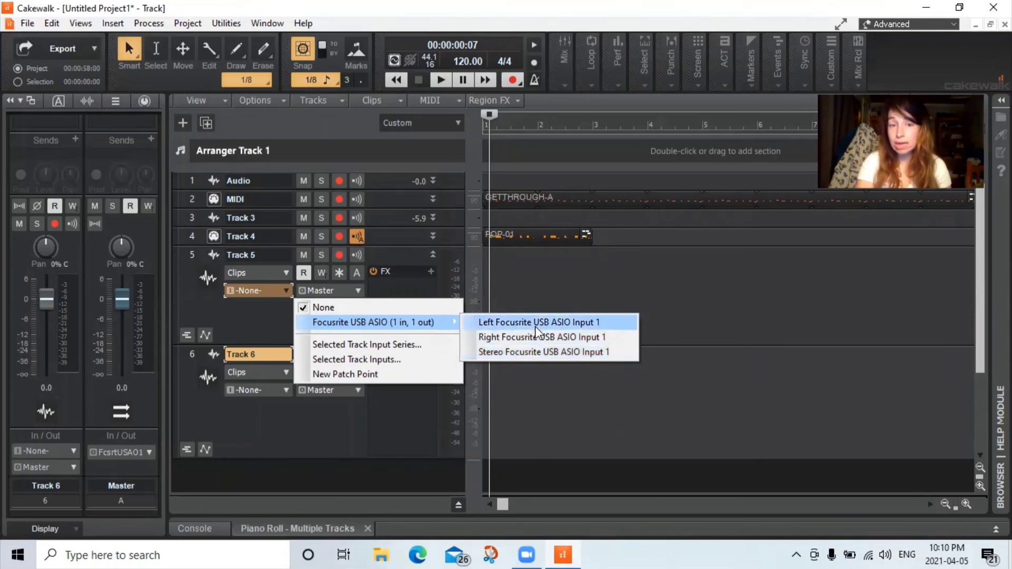
left_click(599, 276)
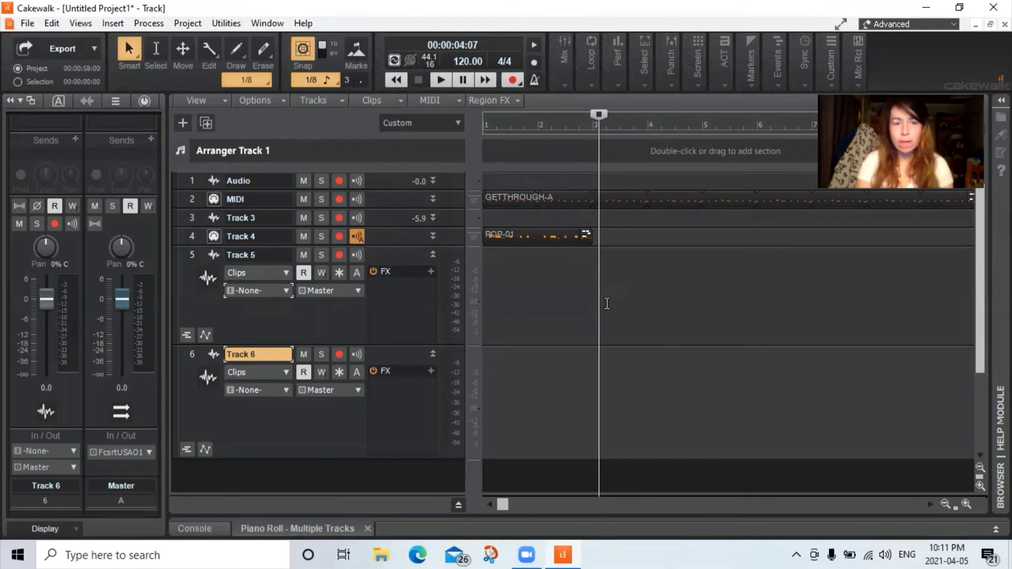
left_click(285, 290)
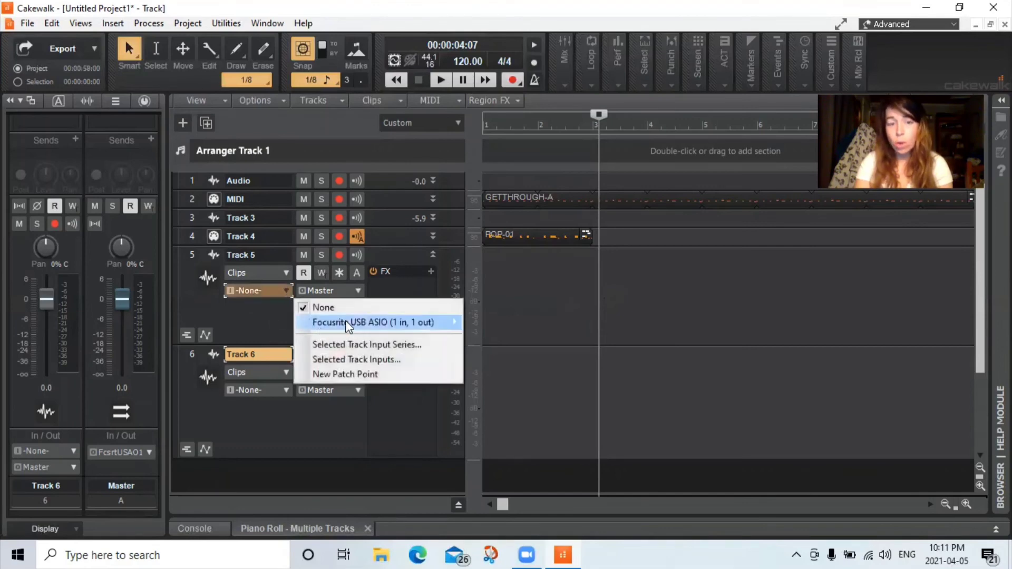
mouse_move(348, 326)
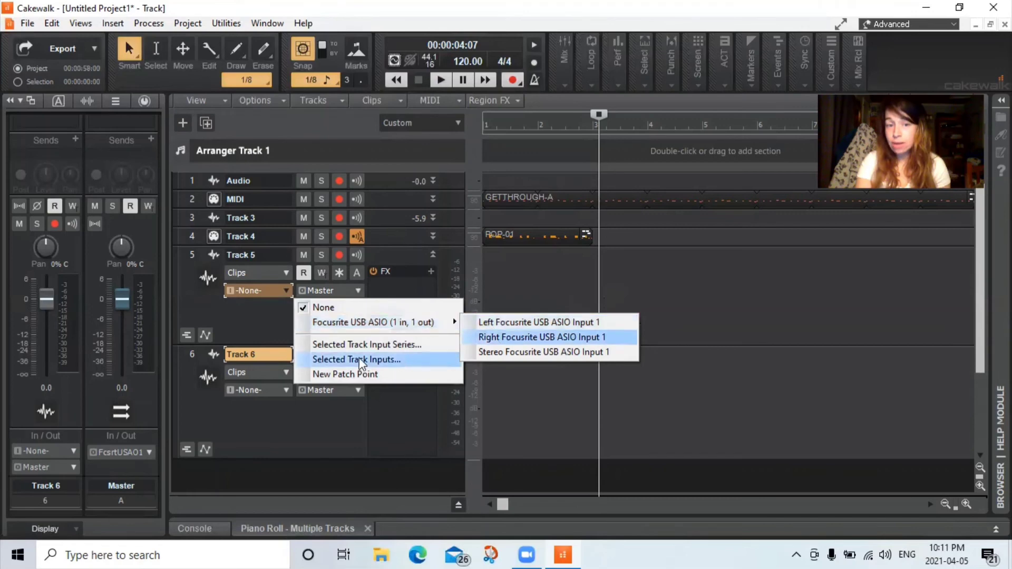
left_click(243, 419)
left_click(271, 391)
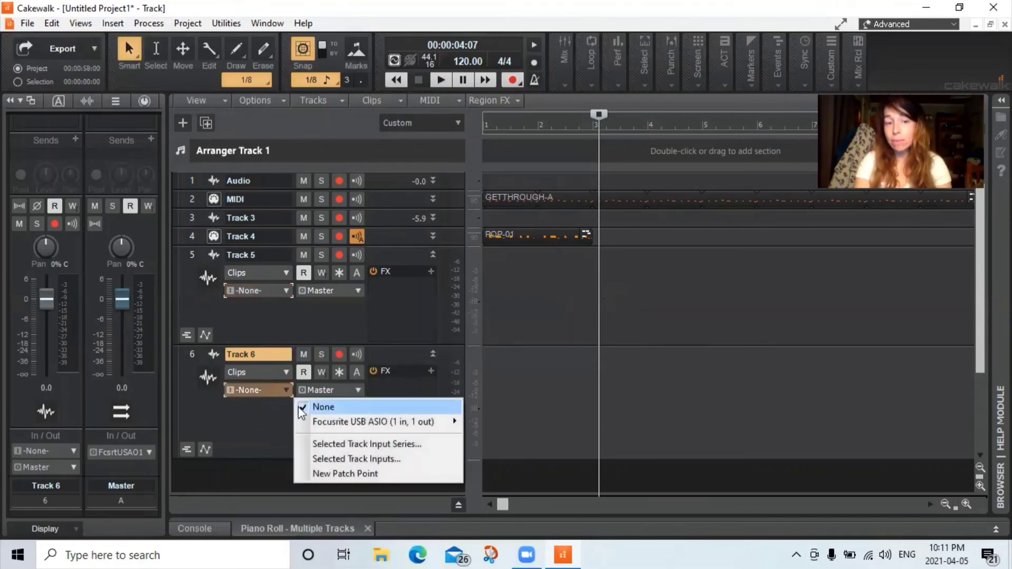
mouse_move(348, 422)
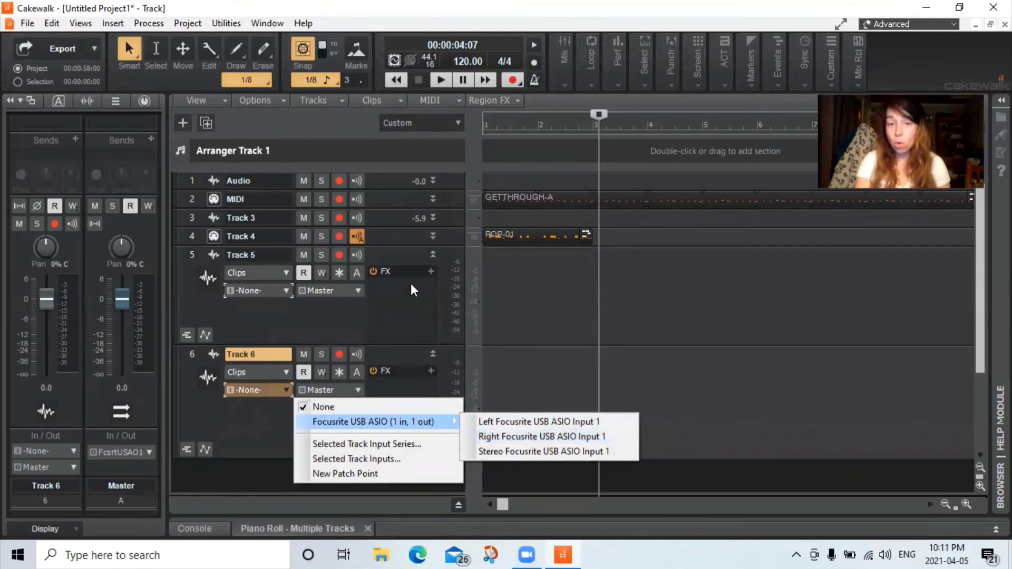
left_click(346, 313)
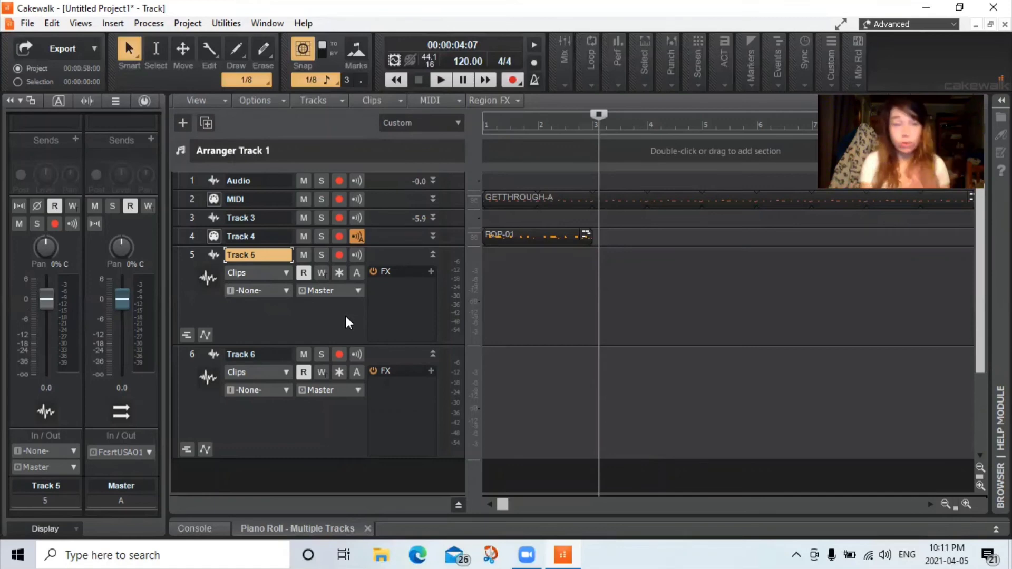
- Arm and then disarm Track 5 so it takes the Focusrite StrFcsUAI1 input
left_click(341, 255)
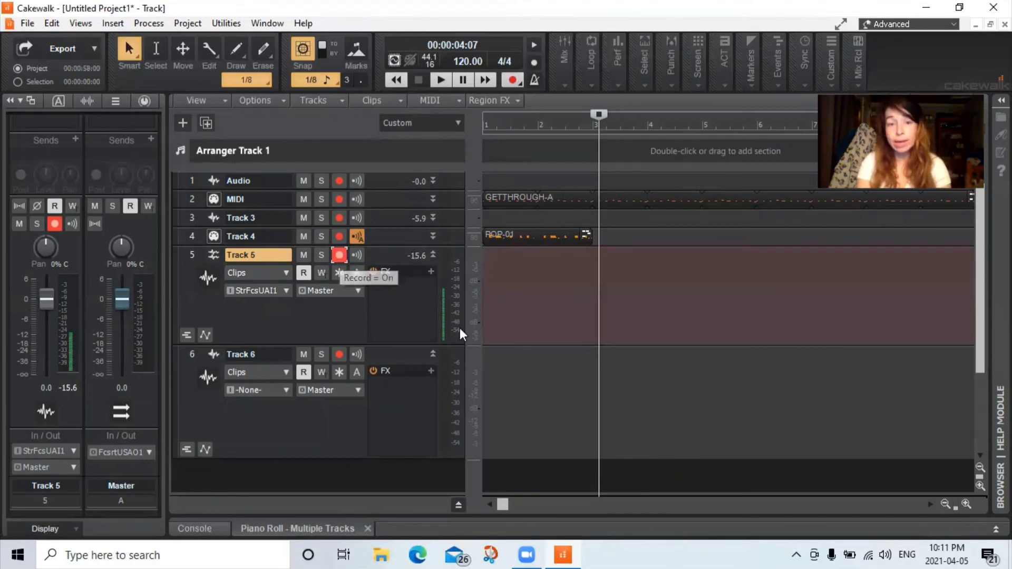
left_click(340, 256)
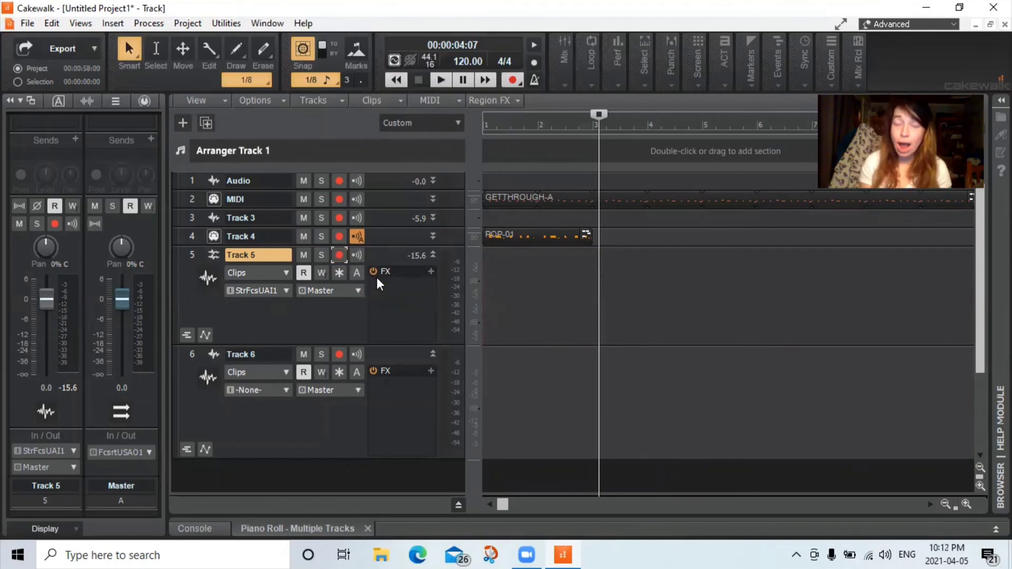
- Enable input echo on Track 5 to monitor its StrFcsUAI1 input
left_click(357, 256)
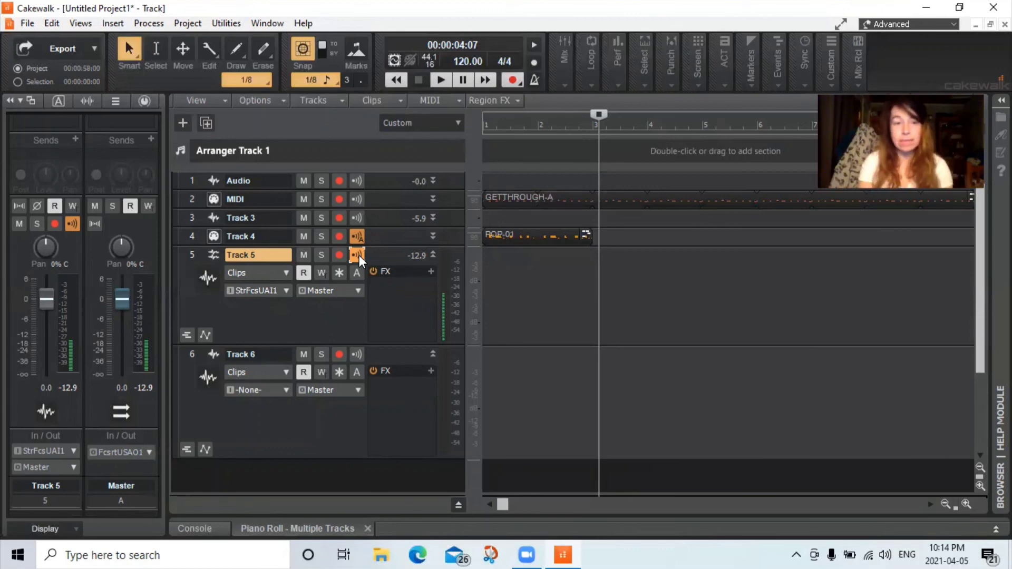
- Turn off Track 5's input echo, collapse Tracks 5 and 6, and bring up File > Open
left_click(359, 256)
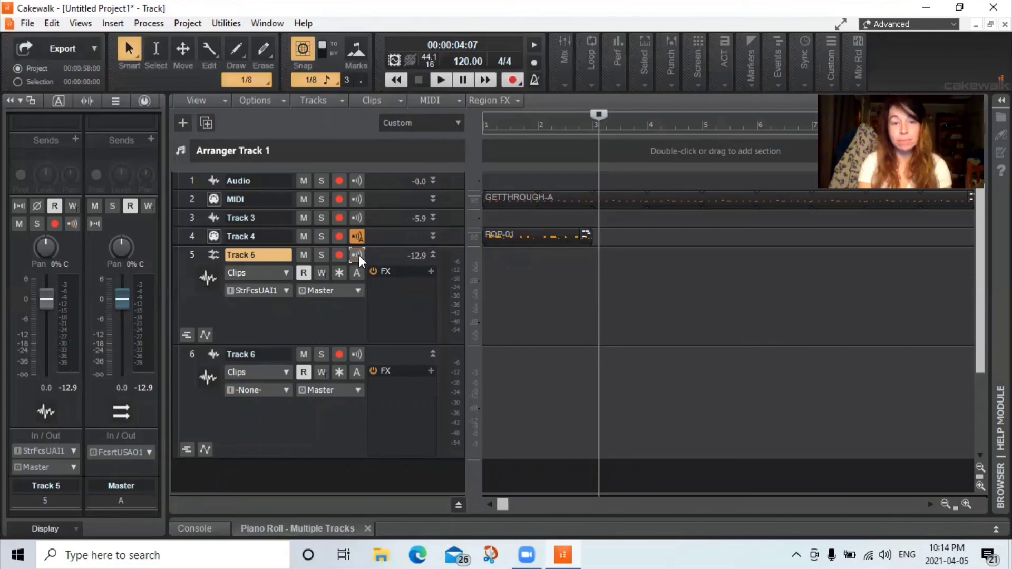
double_click(386, 346)
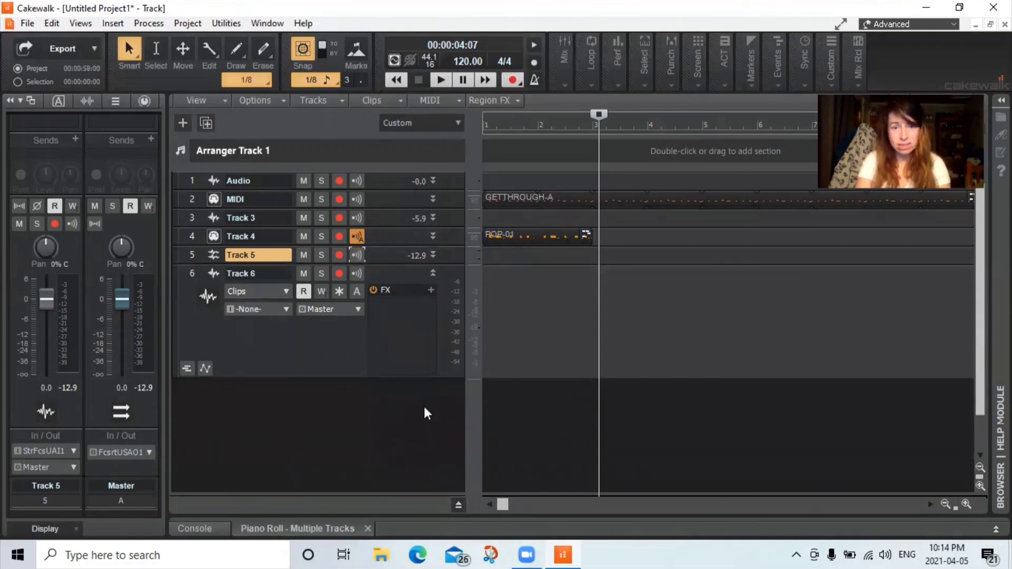
left_click_drag(401, 377, 409, 285)
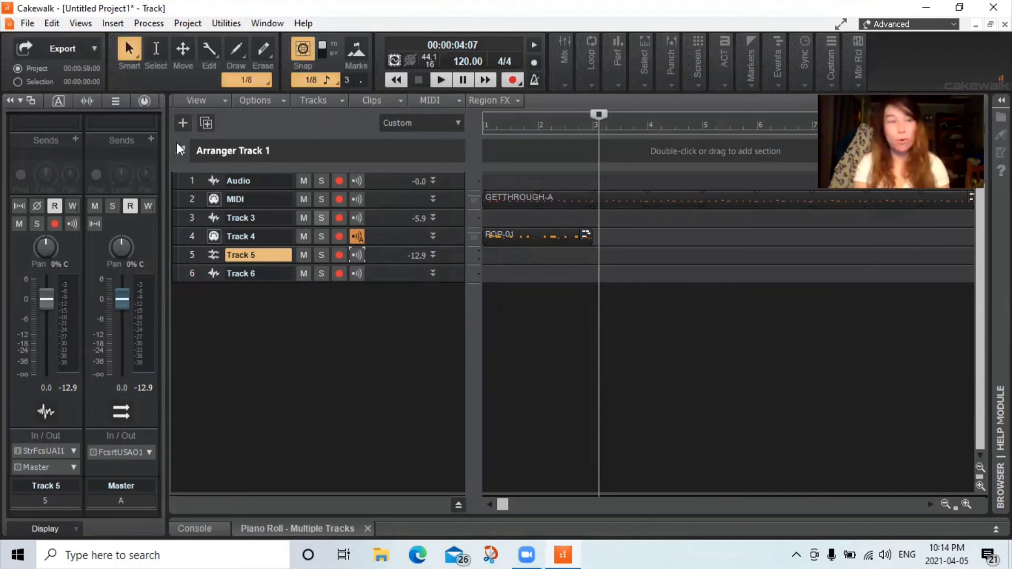
left_click(29, 24)
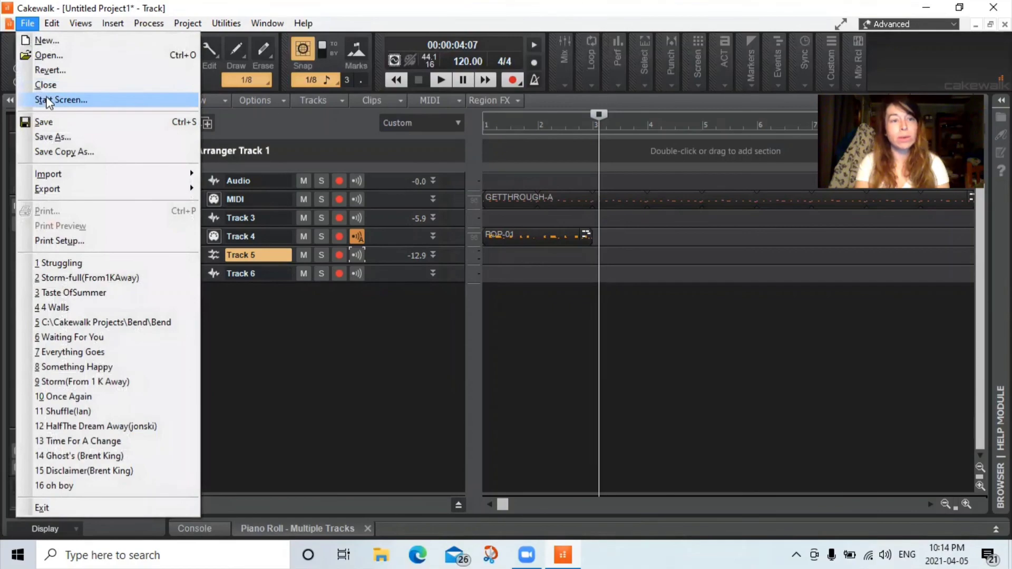
left_click(52, 55)
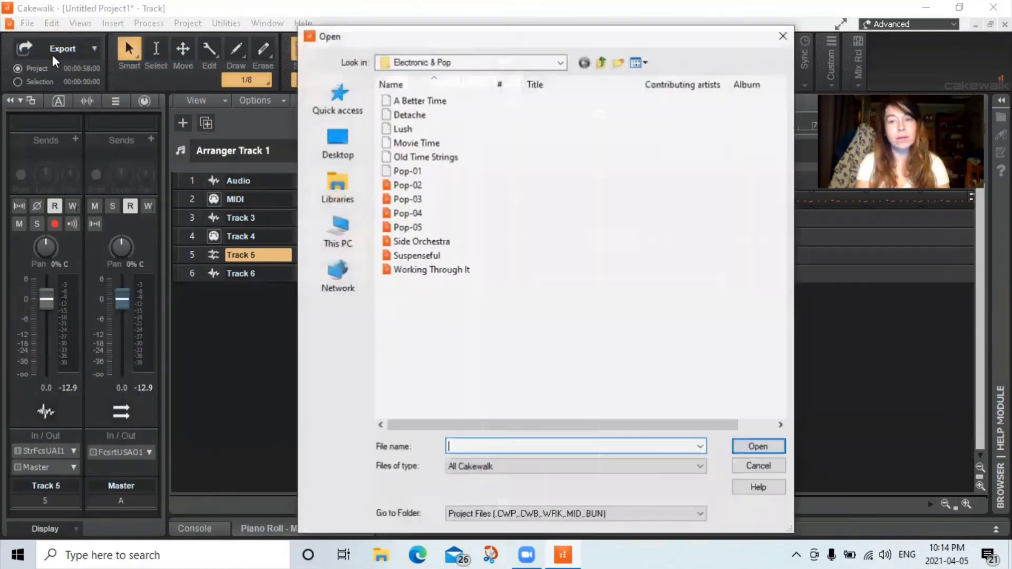